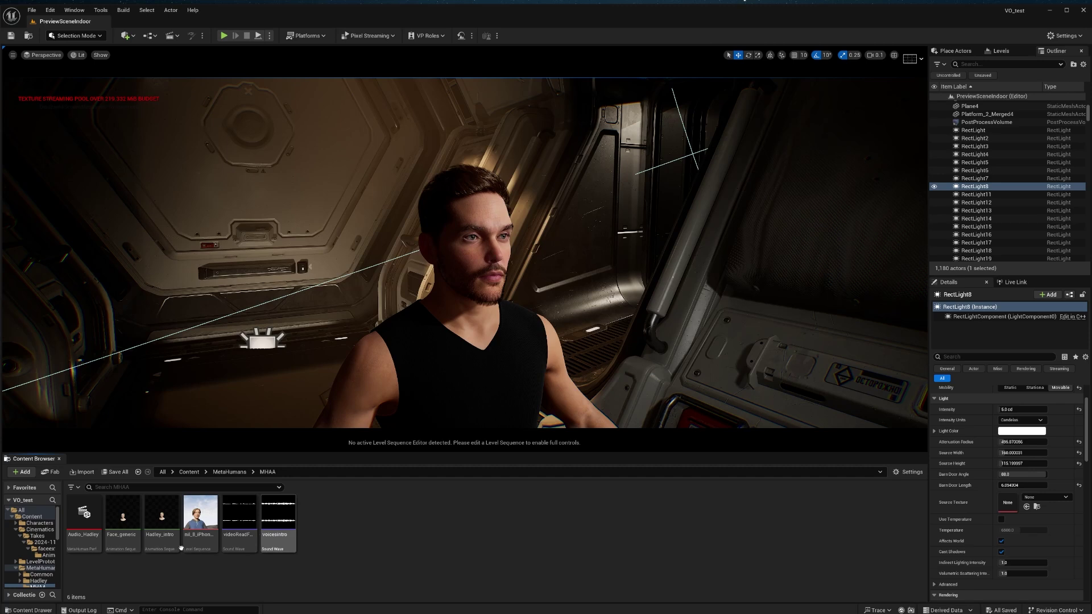
{"action": "right_click", "coordinate": [414, 525]}
{"action": "mouse_move", "coordinate": [476, 487]}
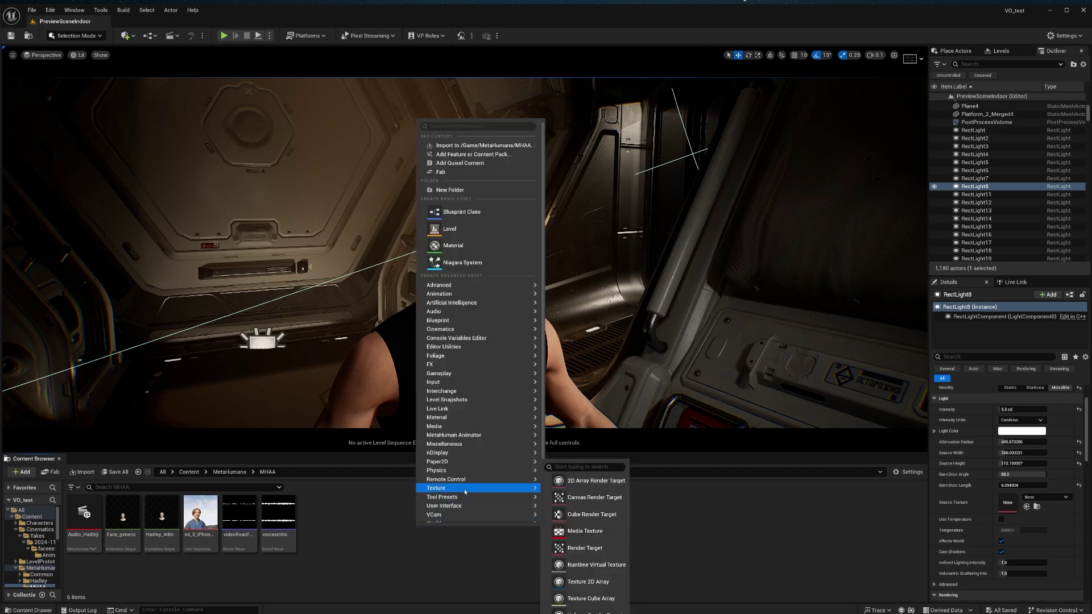
{"action": "left_click", "coordinate": [701, 508]}
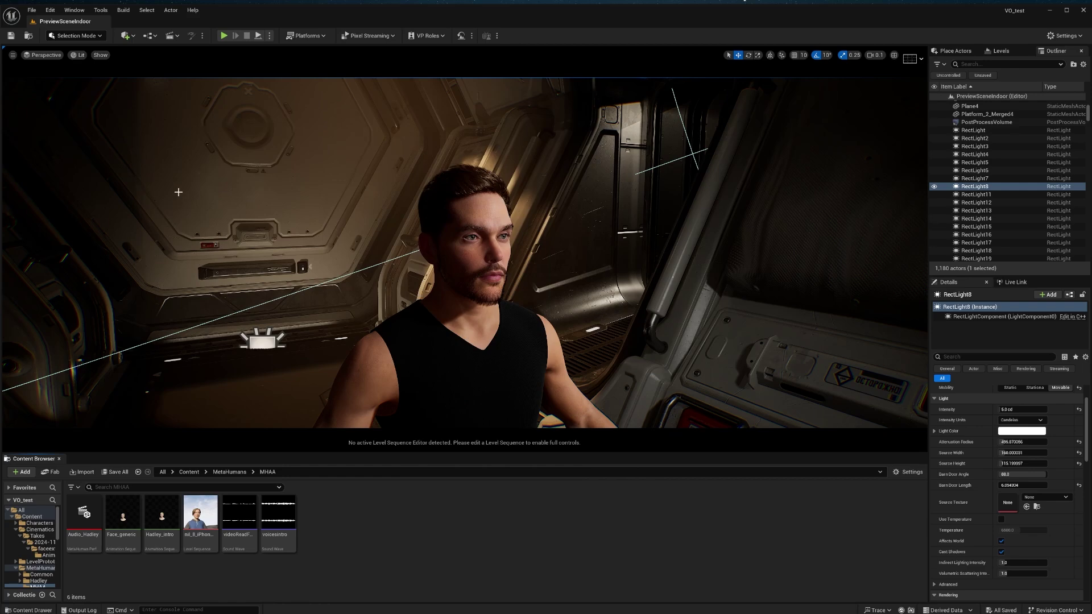
Switch to the Epic Games Launcher, search the Fab Library for "metahu", and install MetaHuman Plugin to the engine
{"action": "key", "text": "alt+Tab"}
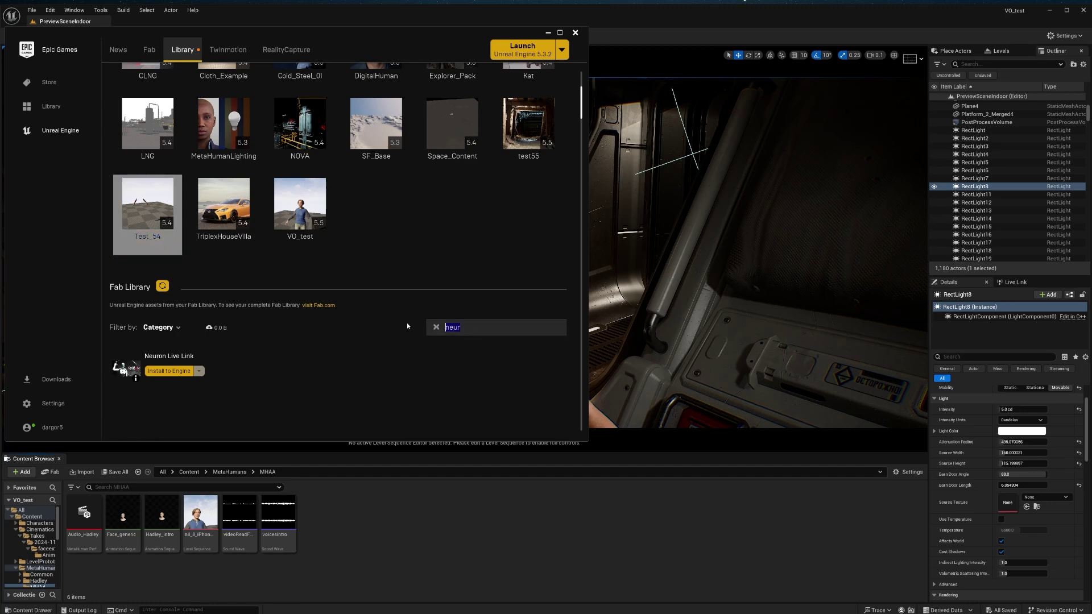
{"action": "type", "text": "metahu"}
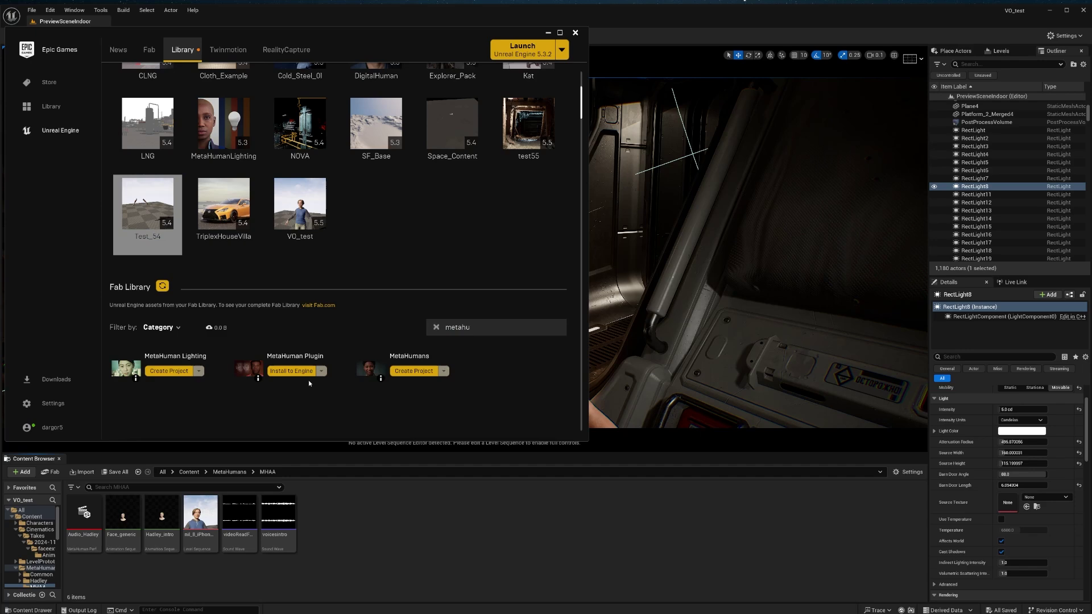
{"action": "left_click", "coordinate": [296, 373]}
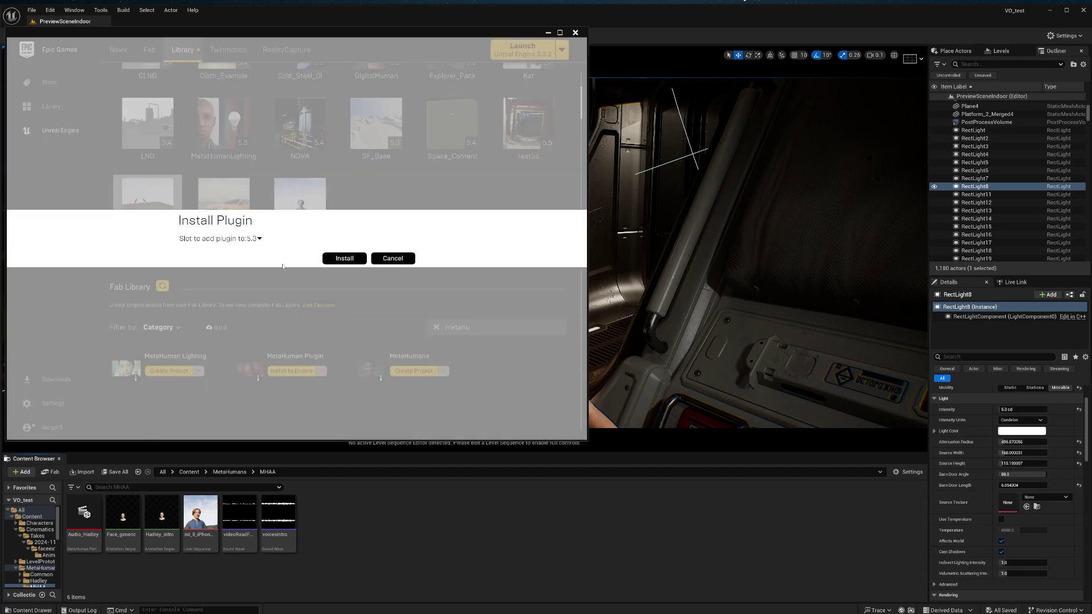
{"action": "left_click", "coordinate": [256, 238]}
{"action": "left_click", "coordinate": [344, 258]}
{"action": "left_click", "coordinate": [597, 558]}
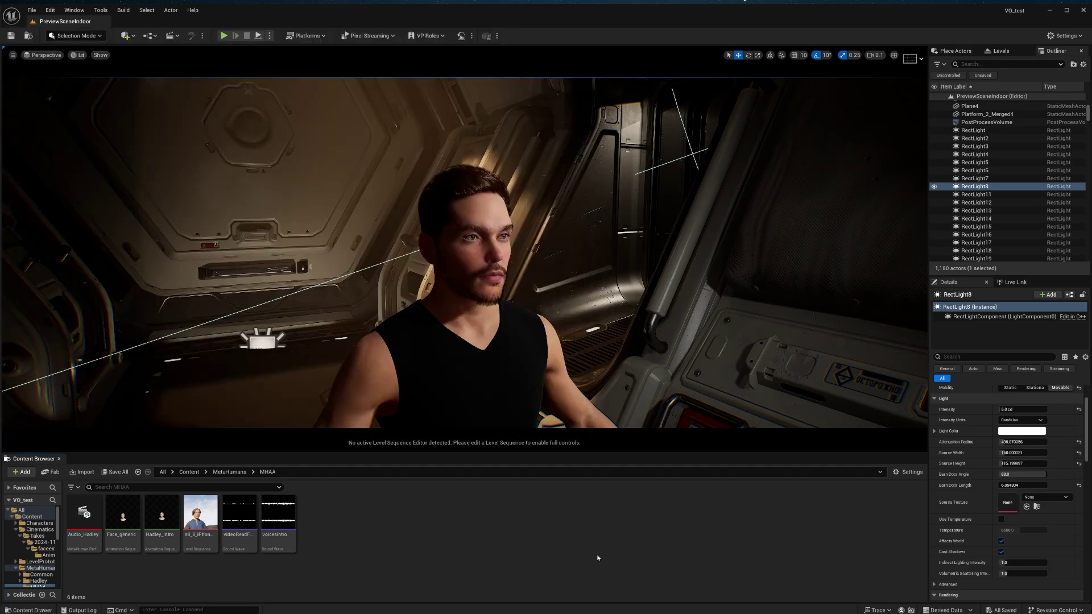
Search the Unreal Editor's plugins for "metahu" to check that the MetaHuman plugins are enabled
{"action": "left_click", "coordinate": [1063, 35]}
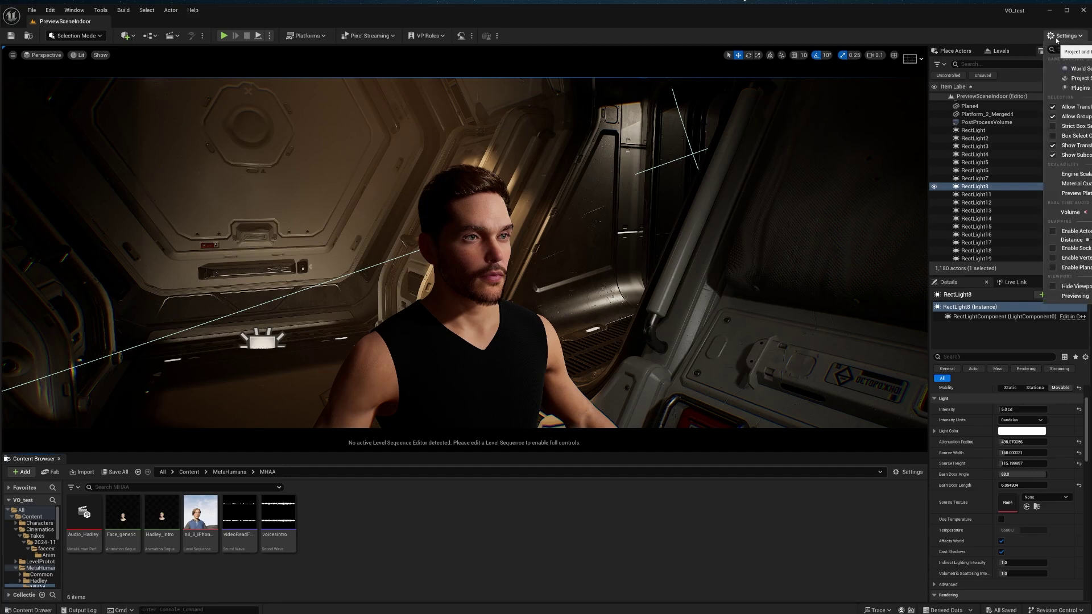
{"action": "left_click", "coordinate": [1075, 88]}
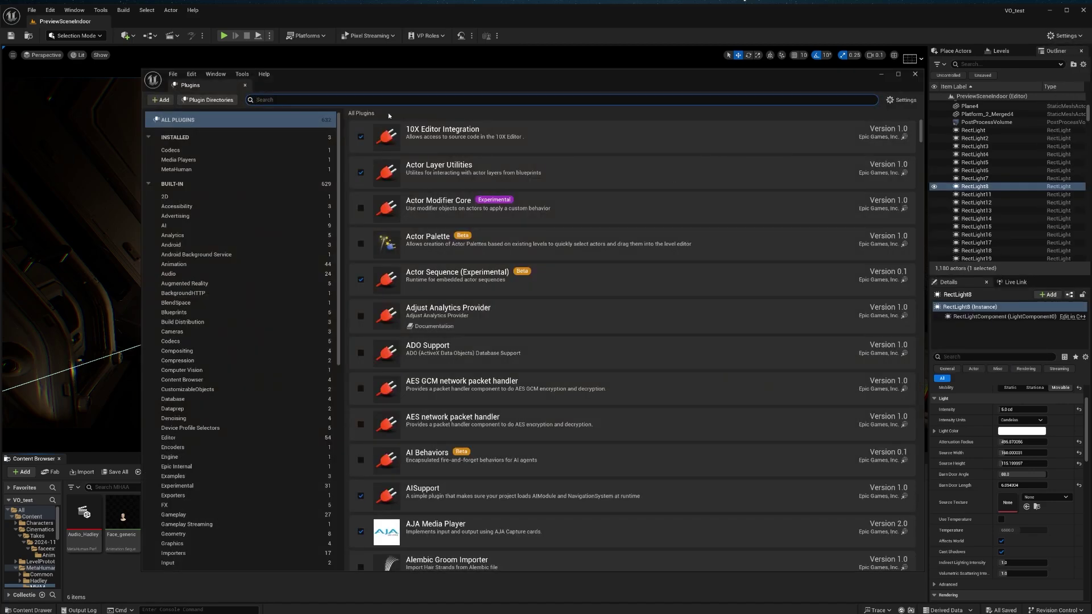
{"action": "type", "text": "metahu"}
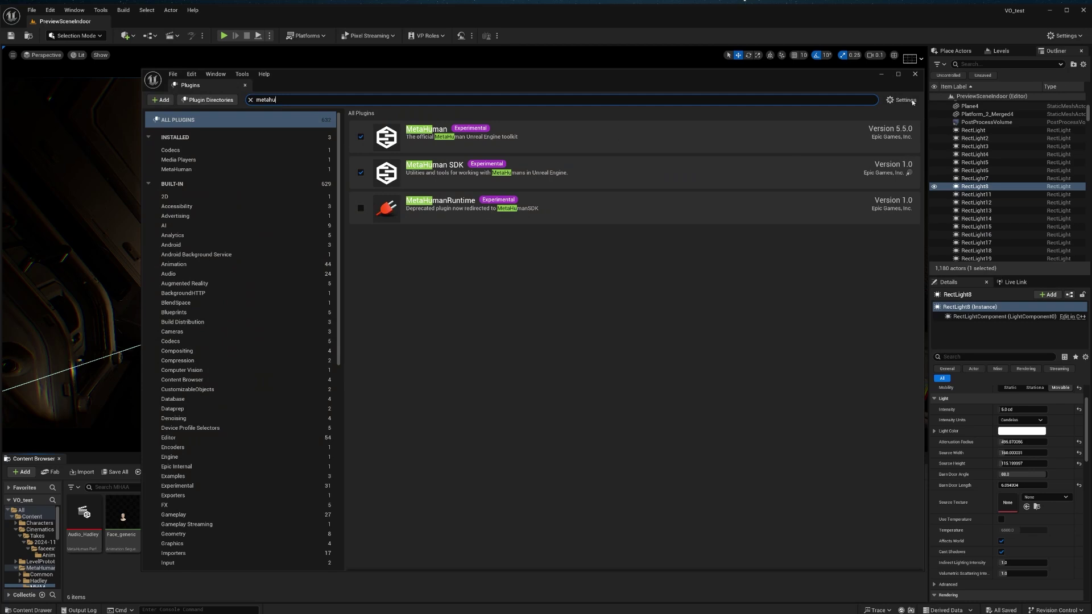
{"action": "left_click", "coordinate": [915, 74]}
Create a MetaHuman Performance asset named Nilvoice in the MHAA folder and open it
{"action": "right_click", "coordinate": [361, 519]}
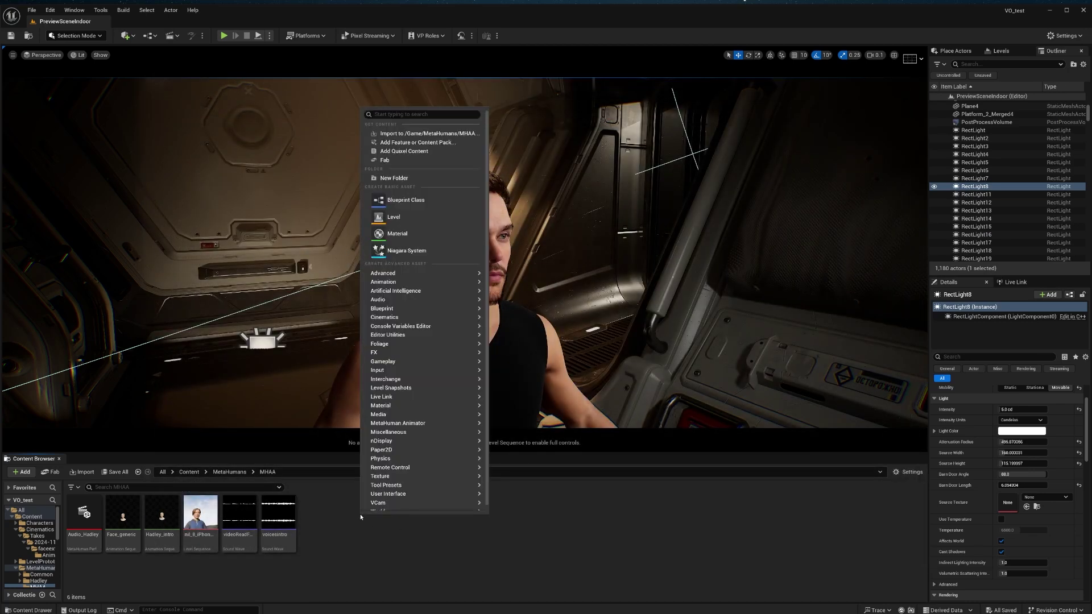
{"action": "mouse_move", "coordinate": [414, 428]}
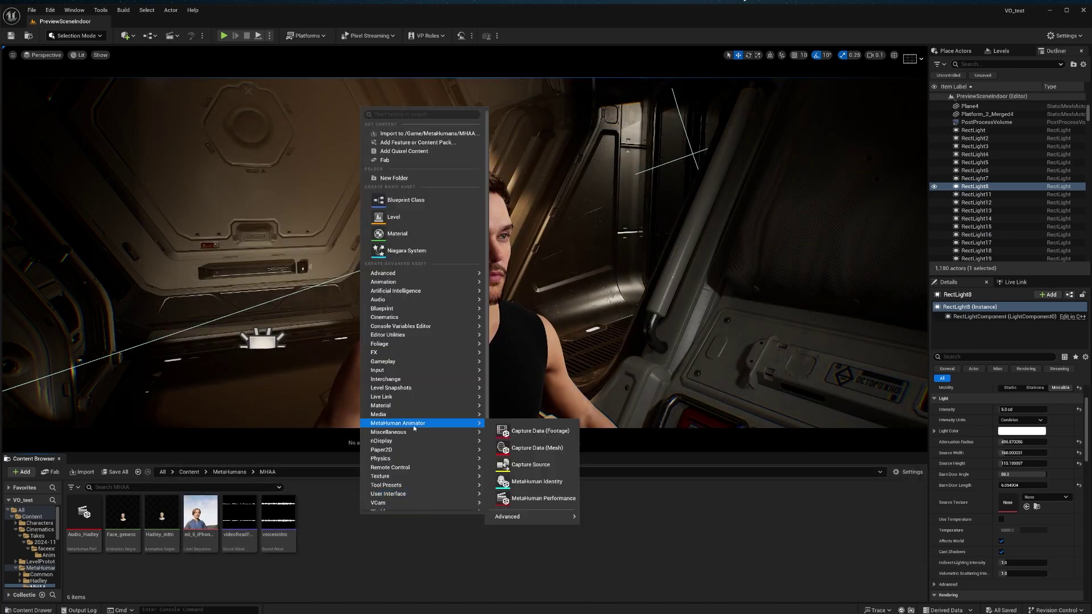
{"action": "left_click", "coordinate": [512, 500]}
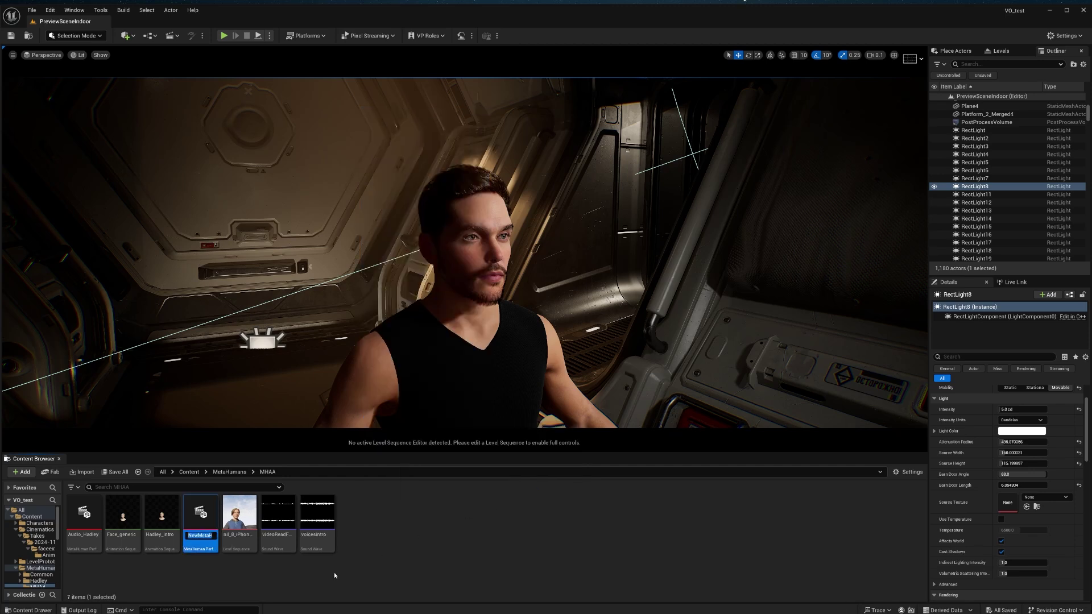
{"action": "type", "text": "Nilvoice"}
{"action": "key", "text": "Return"}
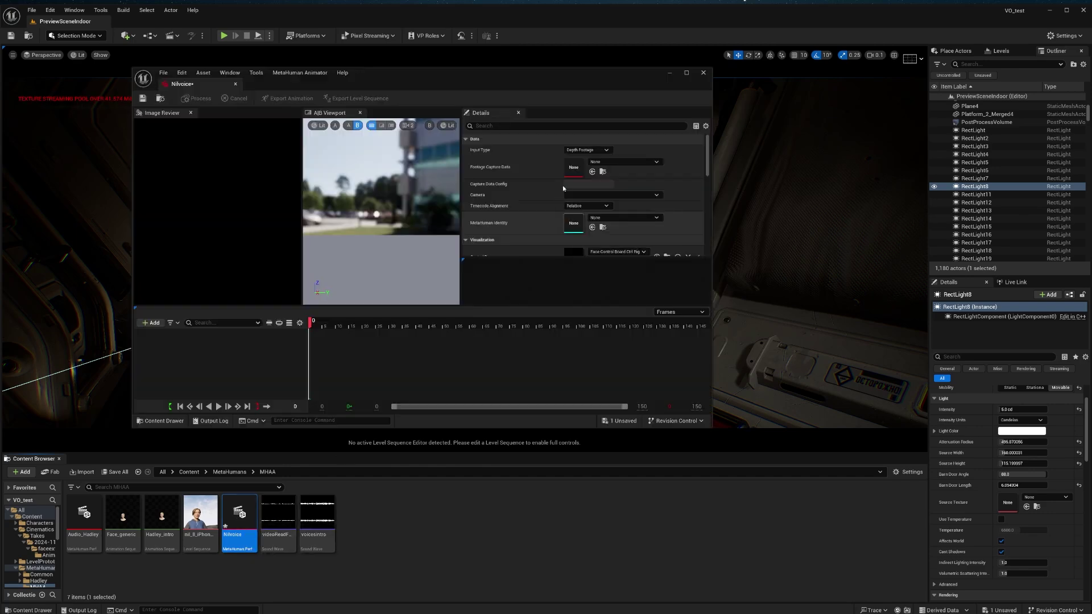
{"action": "double_click", "coordinate": [233, 513]}
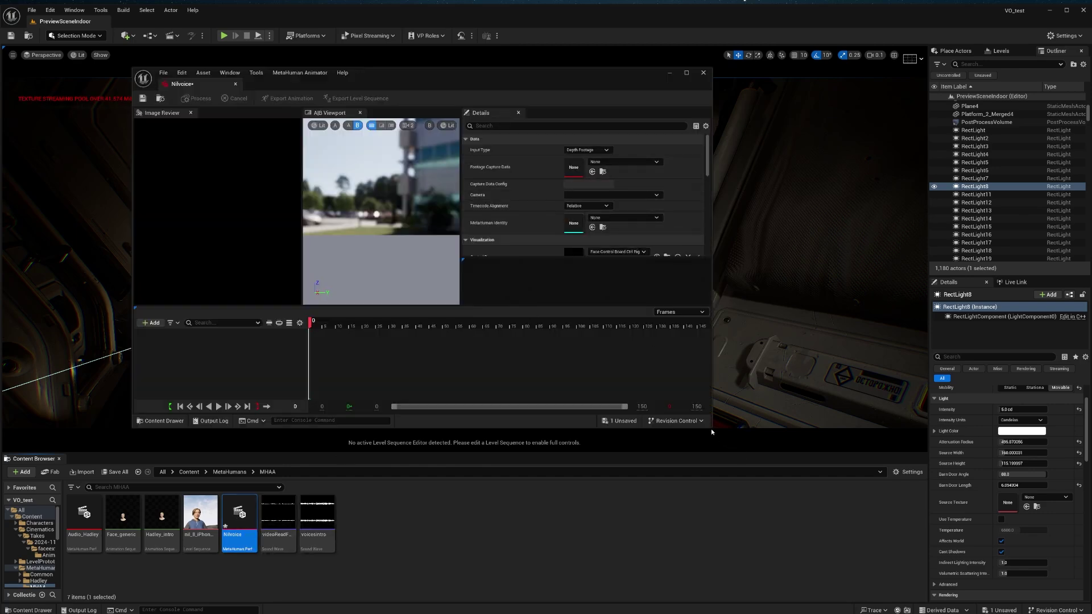
Set the performance's Input Type to Audio and assign the voiceintro sound wave as its audio
{"action": "left_click_drag", "start_coordinate": [711, 429], "coordinate": [838, 527]}
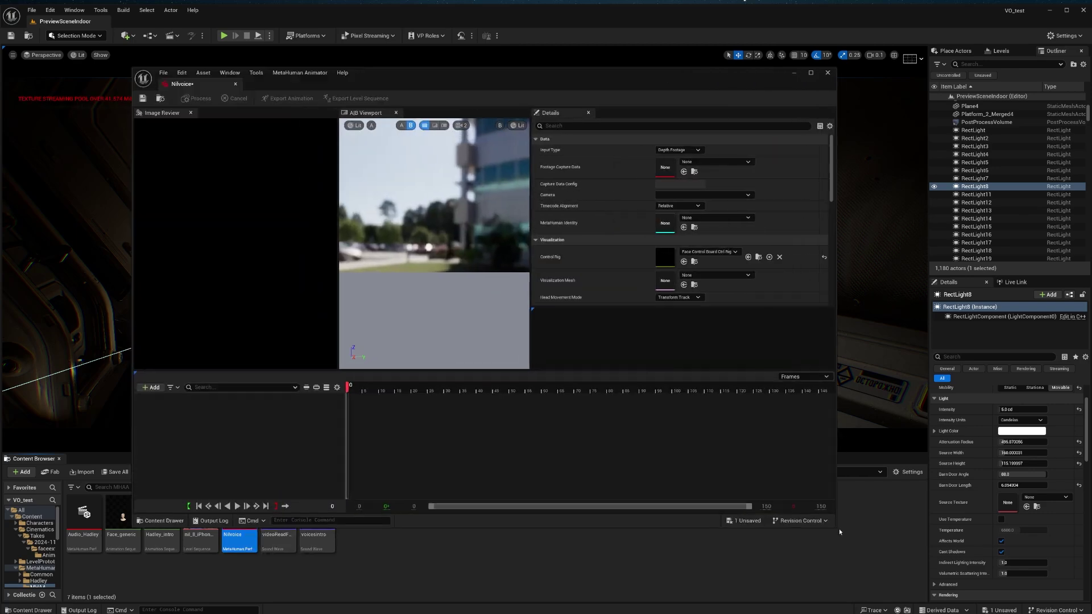
{"action": "left_click", "coordinate": [690, 153]}
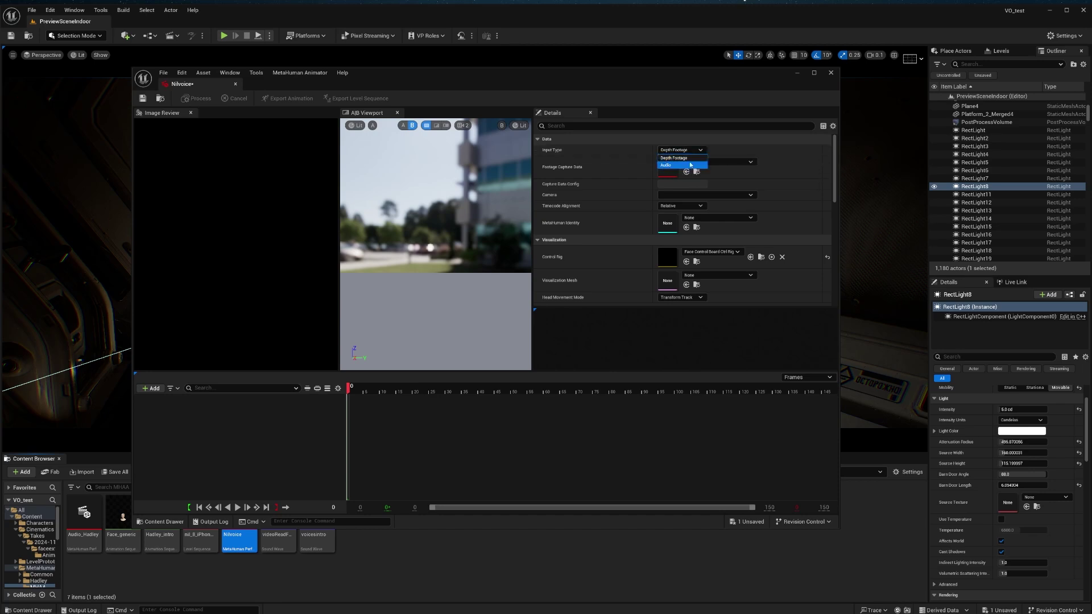
{"action": "left_click", "coordinate": [668, 165]}
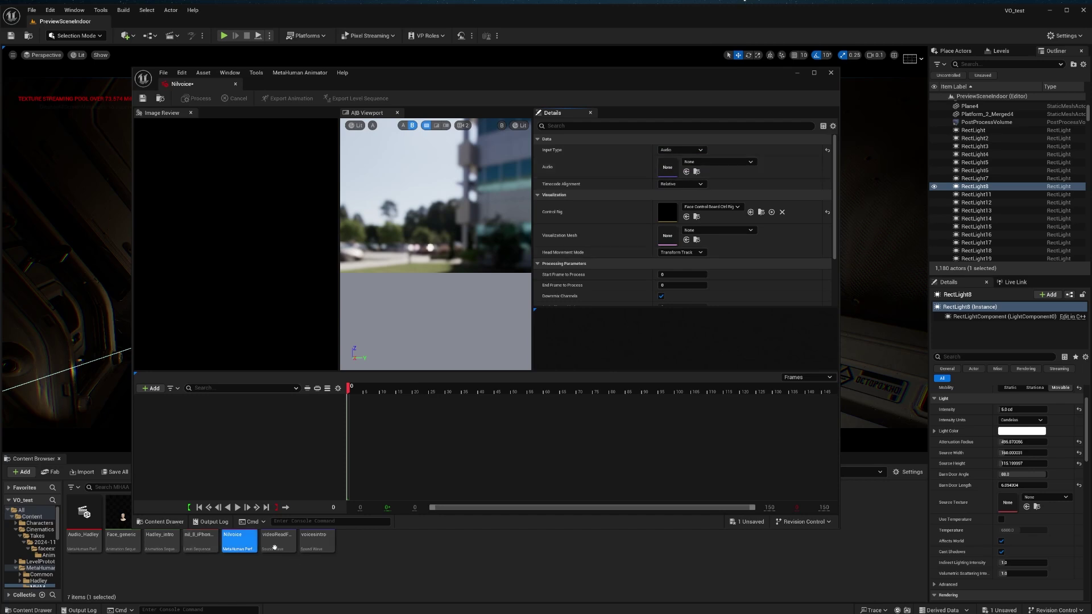
{"action": "left_click_drag", "start_coordinate": [322, 543], "coordinate": [671, 169]}
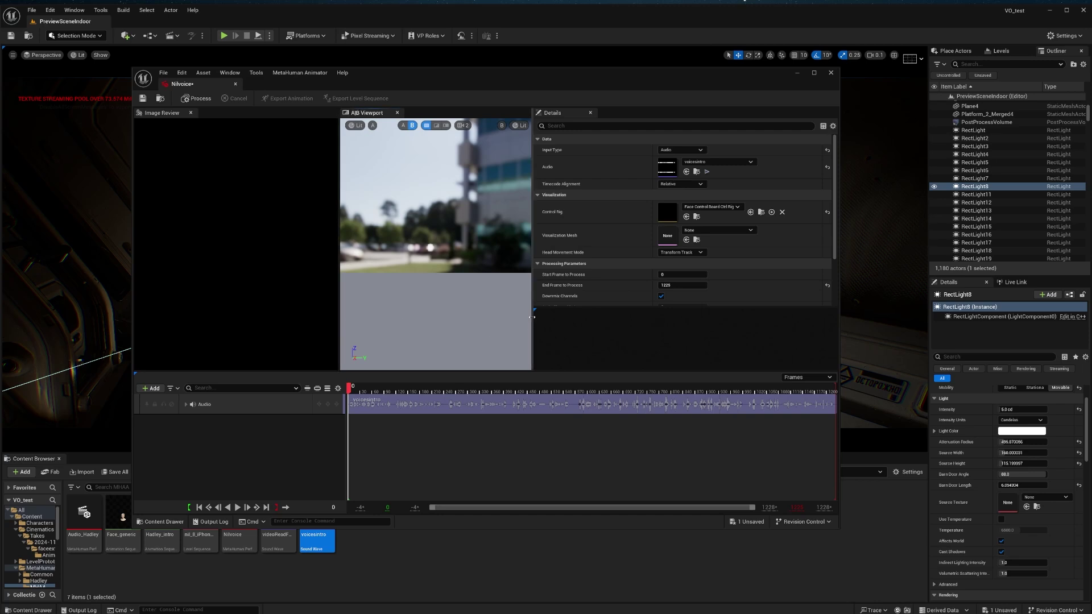
Set the Control Rig to the Face_ControlBoard_CtrlRig stored in /Game/MetaHumans/Common/Face
{"action": "left_click_drag", "start_coordinate": [531, 316], "coordinate": [592, 317]}
{"action": "left_click", "coordinate": [761, 207]}
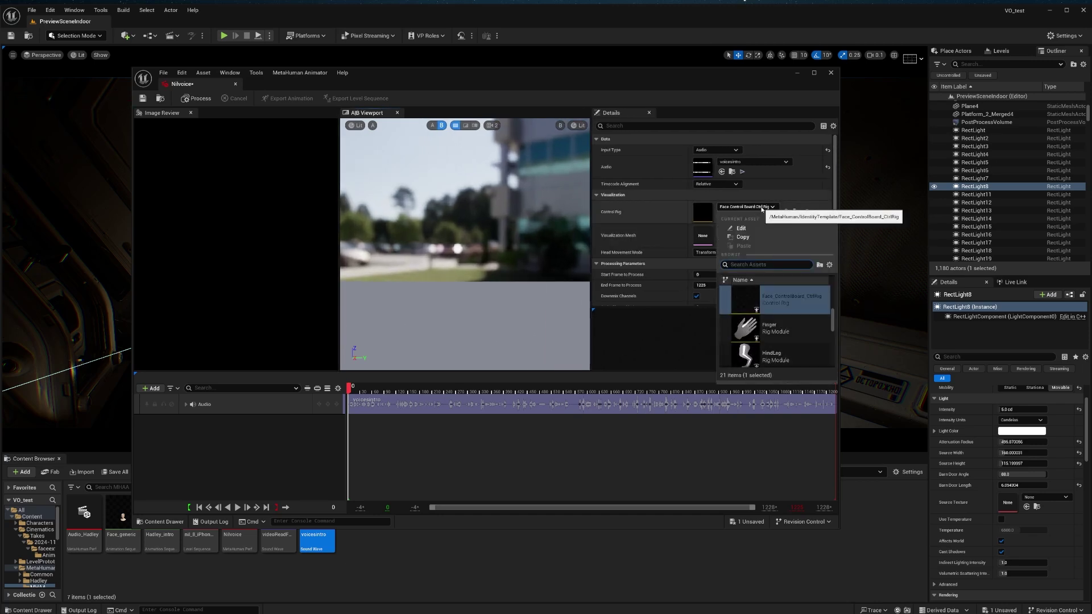
{"action": "type", "text": "face"}
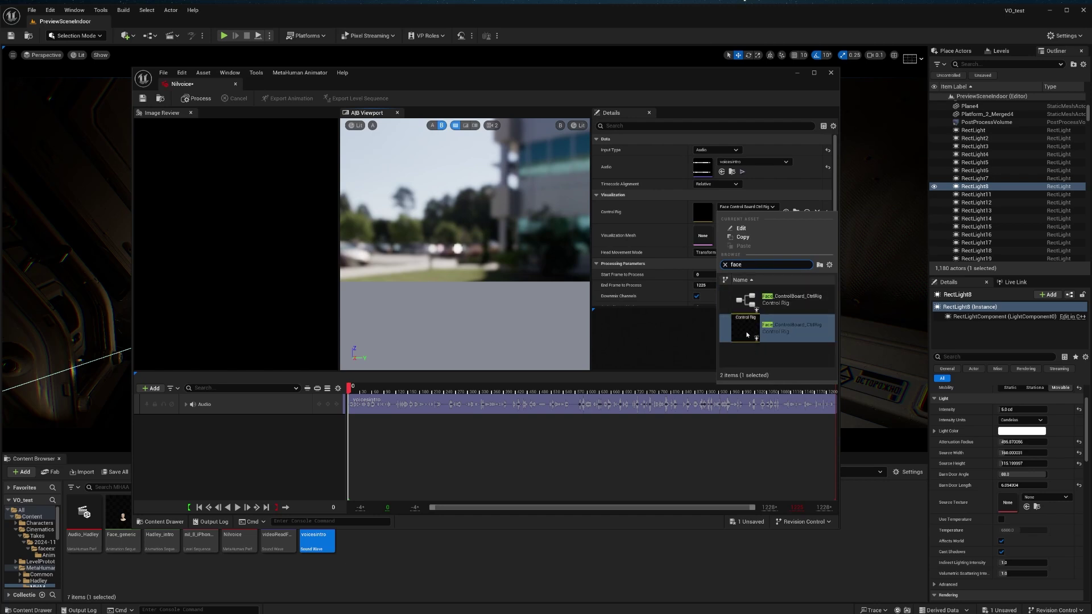
{"action": "mouse_move", "coordinate": [747, 334]}
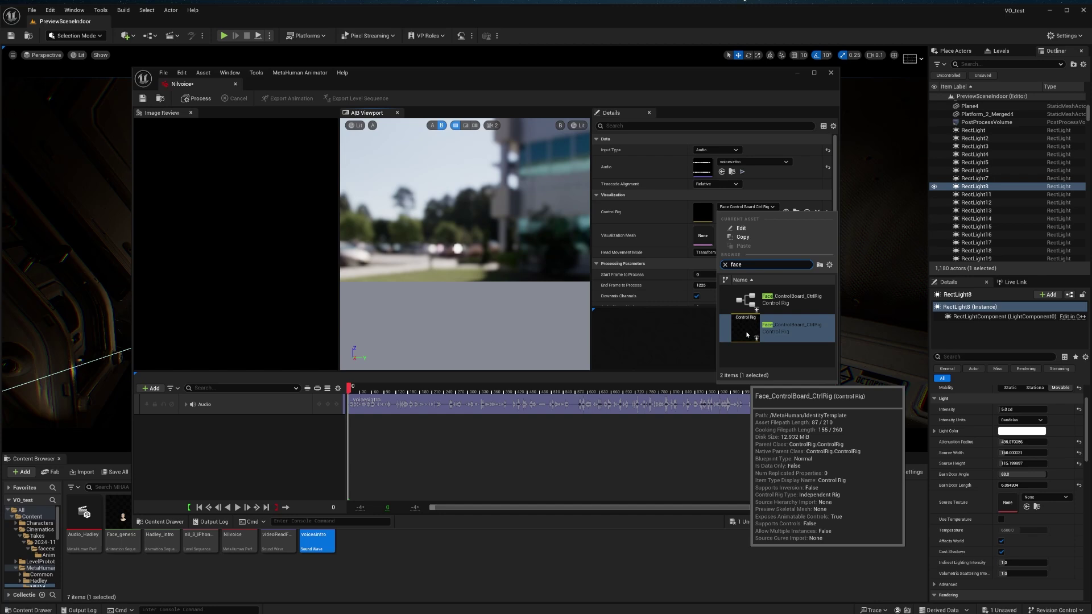
{"action": "mouse_move", "coordinate": [746, 302]}
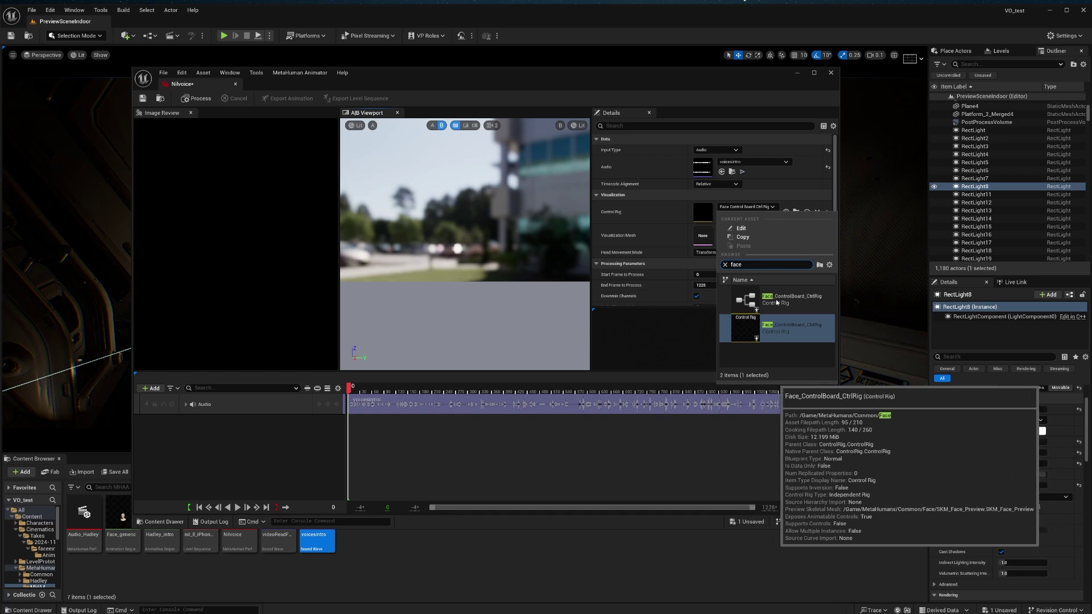
{"action": "left_click", "coordinate": [759, 303]}
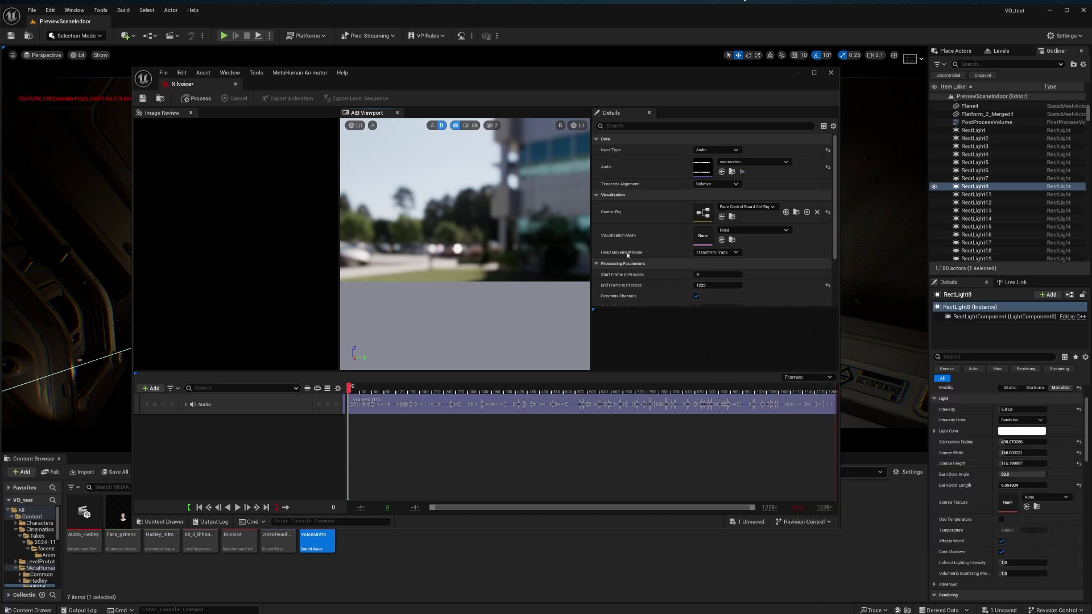
Set the Visualization Mesh to Nilrem_NC_FaceMesh and accept switching to the audio clock source
{"action": "left_click", "coordinate": [725, 230]}
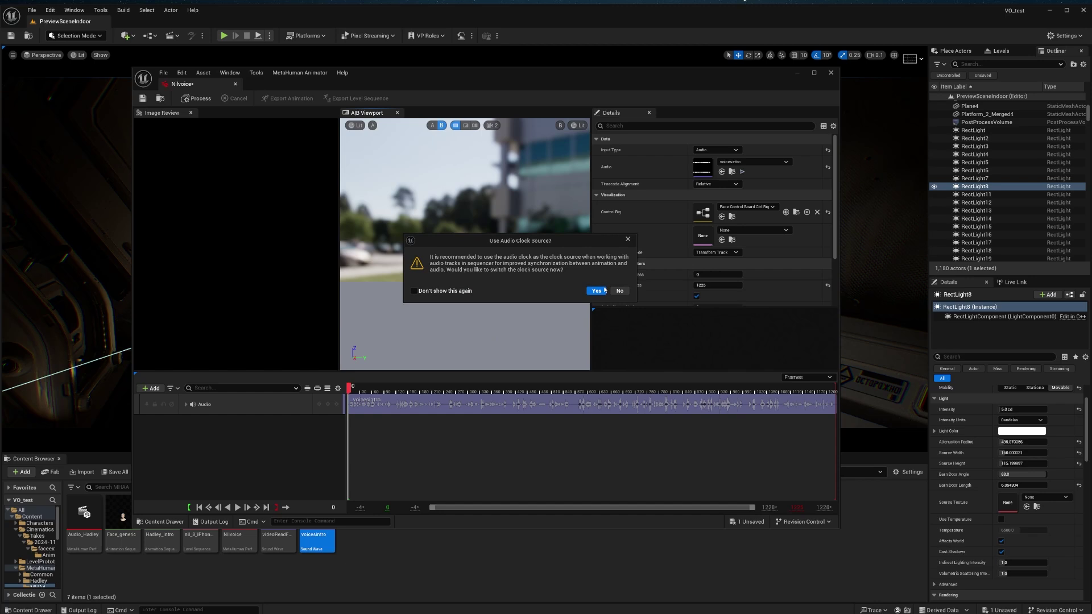
{"action": "left_click", "coordinate": [596, 291]}
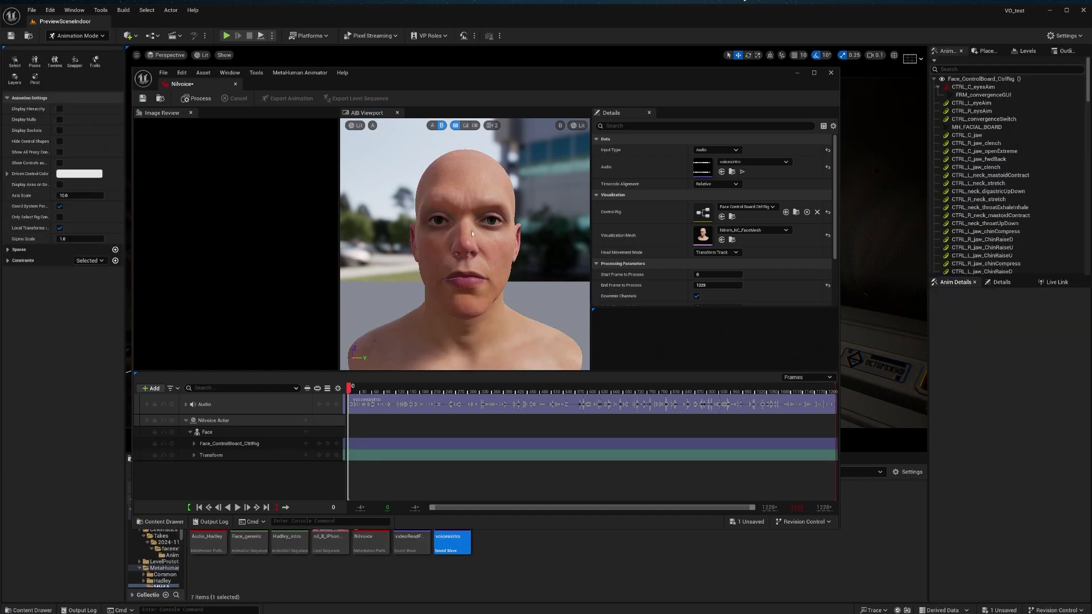
{"action": "left_click_drag", "start_coordinate": [471, 233], "coordinate": [534, 234]}
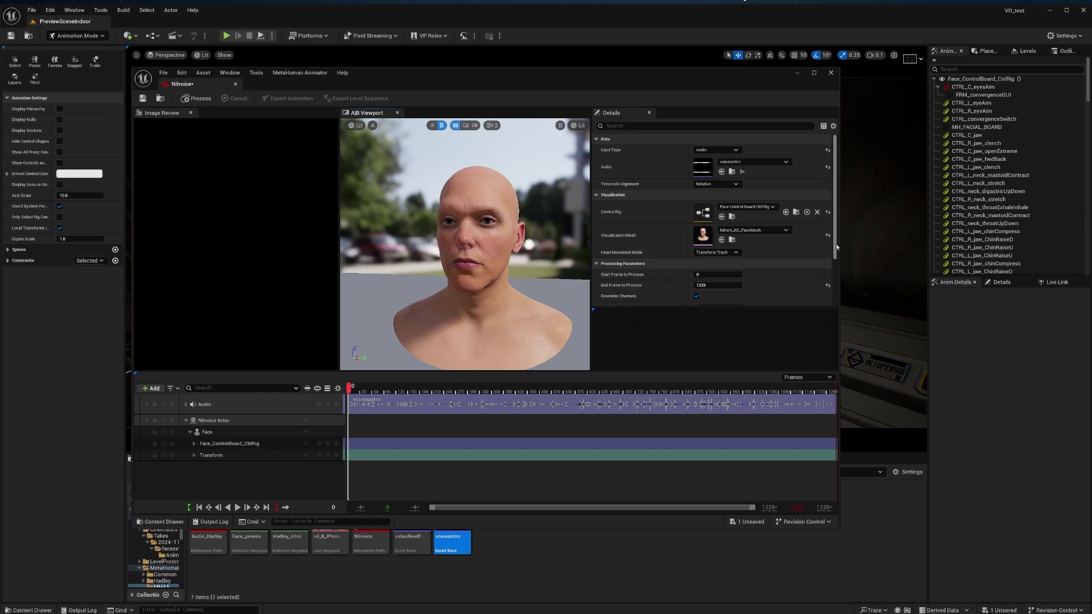
Review the processing parameters and process the Nilvoice performance
{"action": "scroll", "coordinate": [836, 282], "scroll_direction": "down", "scroll_amount": 3}
{"action": "scroll", "coordinate": [836, 295], "scroll_direction": "down", "scroll_amount": 1}
{"action": "mouse_move", "coordinate": [835, 285]}
{"action": "left_mouse_down"}
{"action": "mouse_move", "coordinate": [831, 265]}
{"action": "mouse_move", "coordinate": [837, 277]}
{"action": "left_mouse_up"}
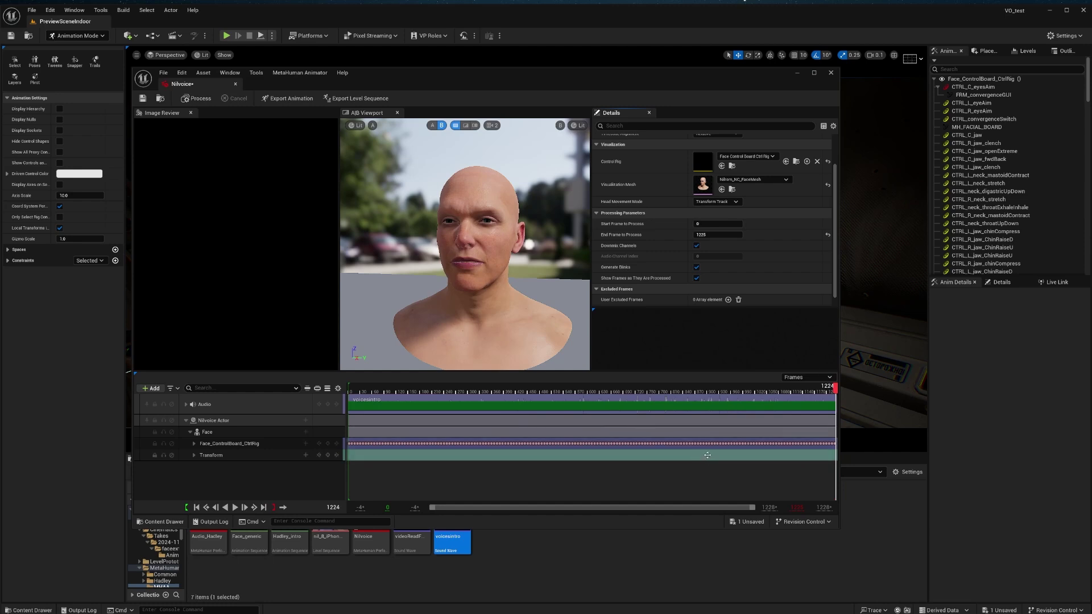
Scrub the processed facial animation, return to frame 0 and play it back
{"action": "left_click_drag", "start_coordinate": [364, 390], "coordinate": [368, 390]}
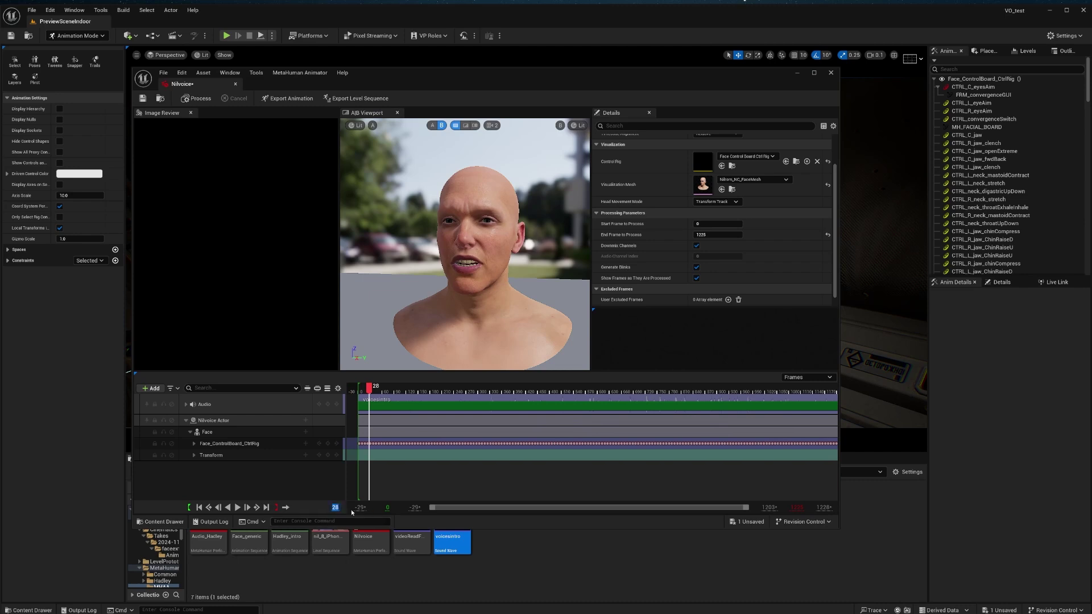
{"action": "type", "text": "0"}
{"action": "key", "text": "Return"}
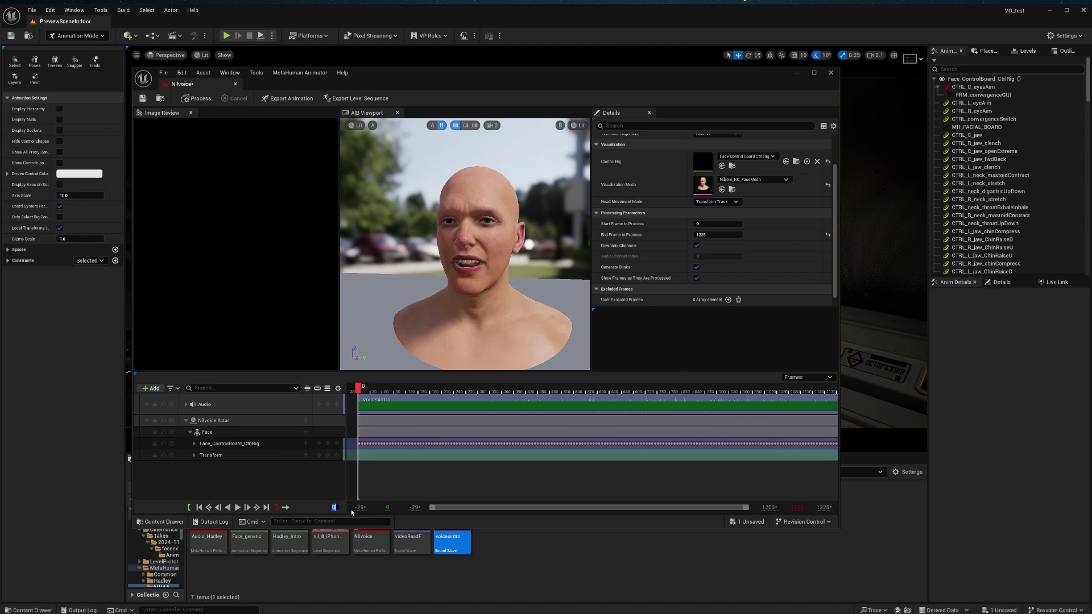
{"action": "left_click", "coordinate": [237, 507]}
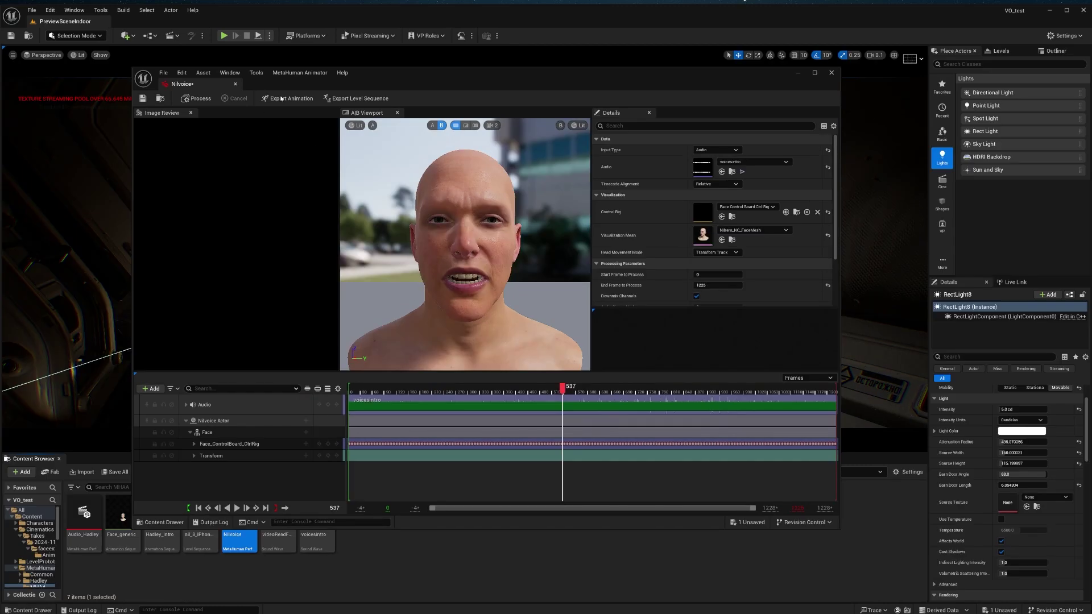
Export the processed performance as animation sequence AS_Nilvoice in MetaHumans/MHAA, targeting the Face_Archetype_Skeleton from /Game/MetaHumans/Common/Face with linear curve interpolation
{"action": "left_click", "coordinate": [281, 98]}
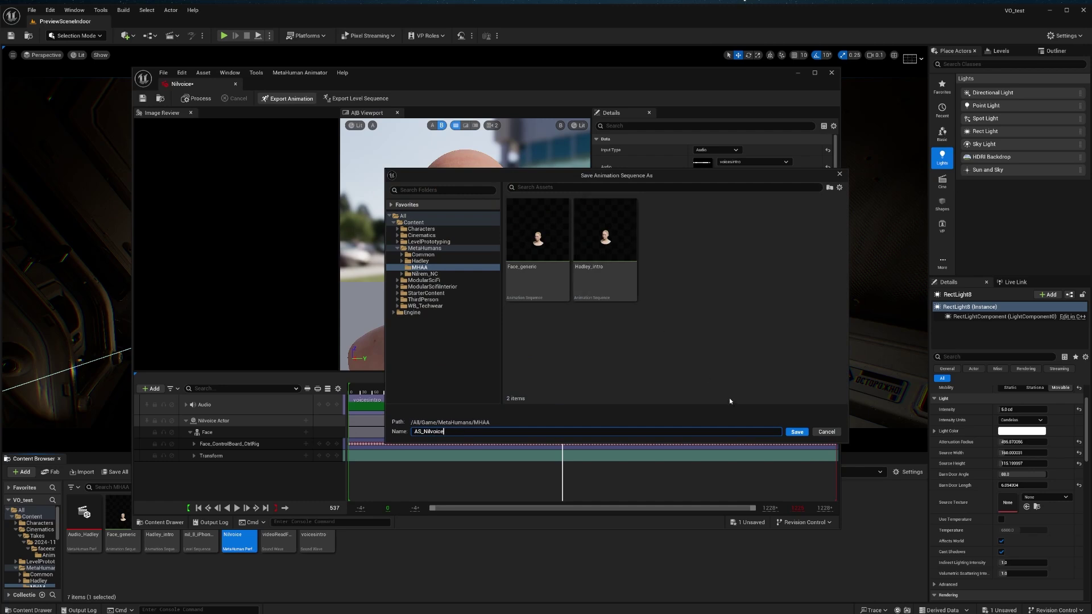
{"action": "left_click", "coordinate": [798, 432]}
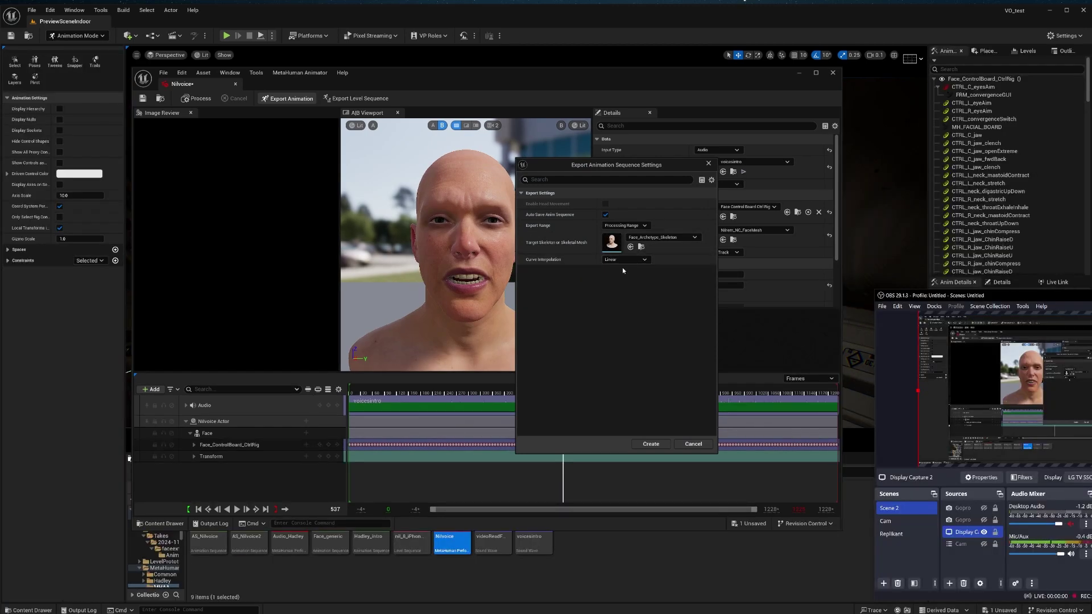
{"action": "left_click", "coordinate": [677, 238]}
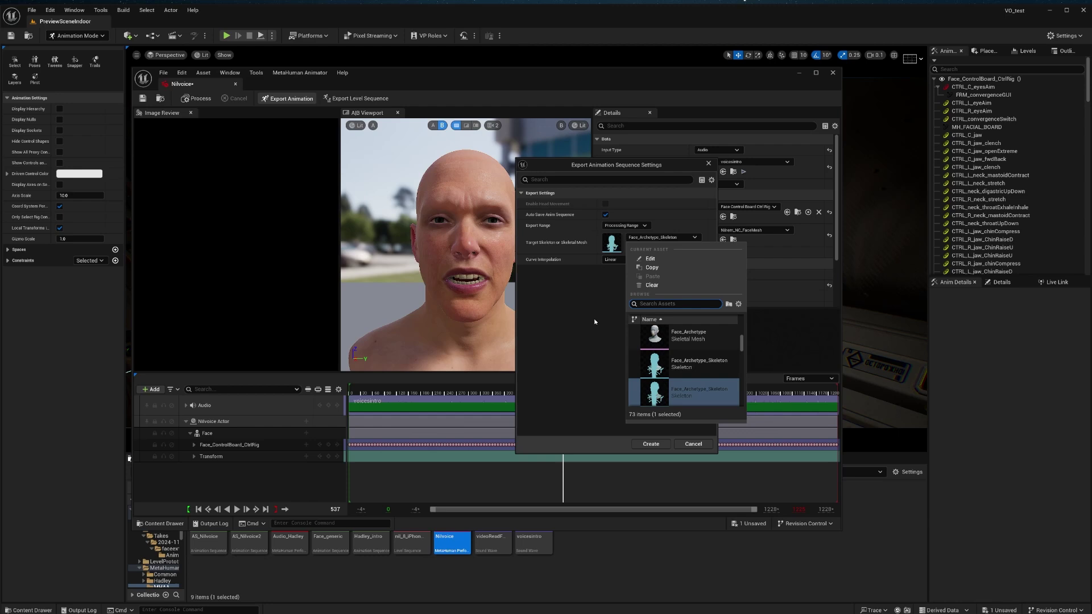
{"action": "left_click", "coordinate": [700, 392]}
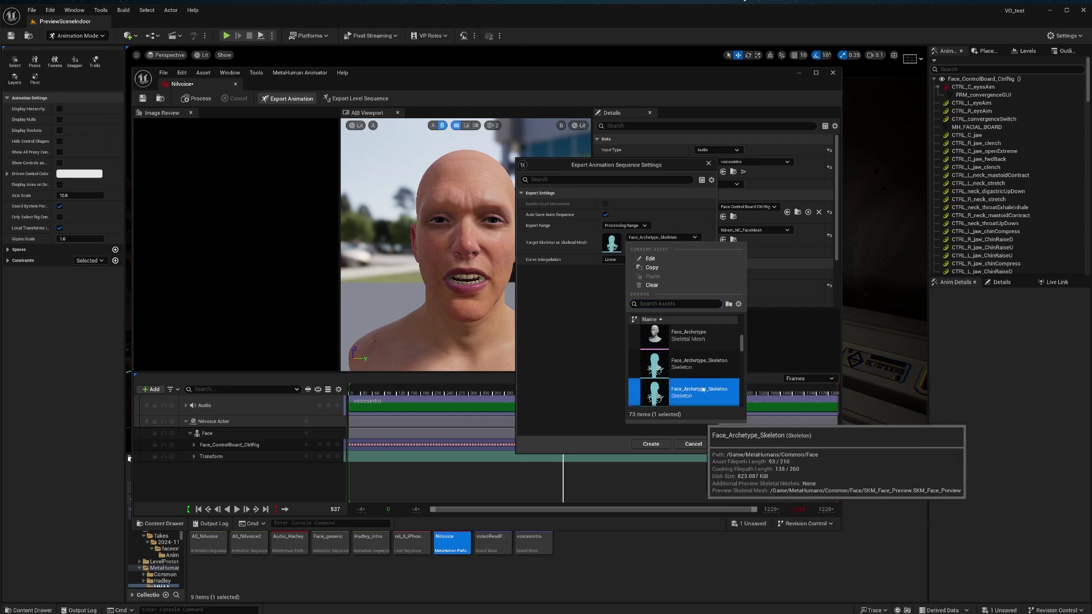
{"action": "left_click", "coordinate": [578, 366]}
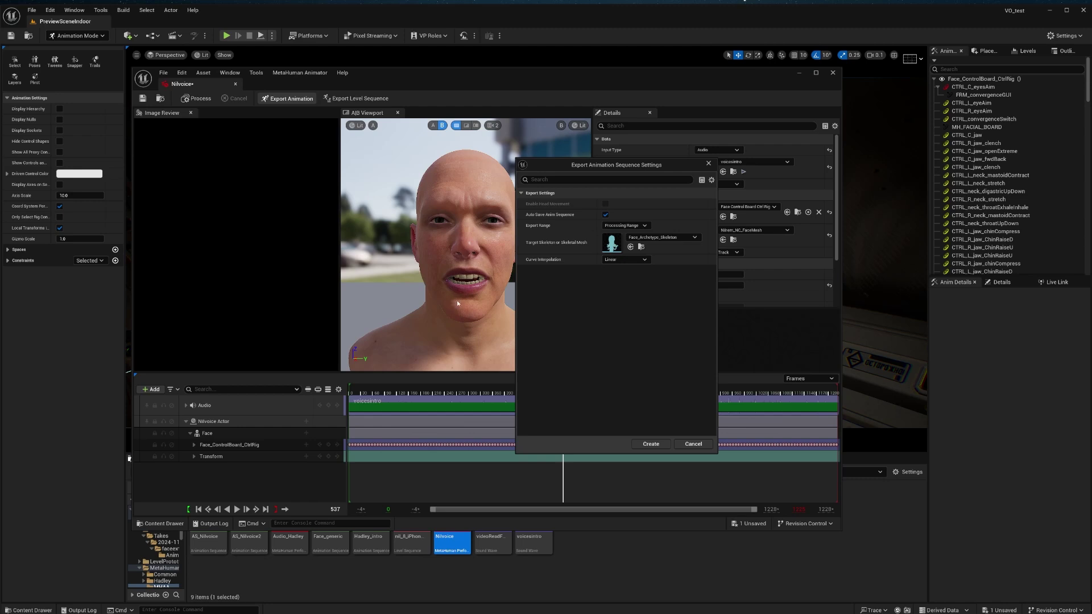
{"action": "left_click", "coordinate": [663, 238]}
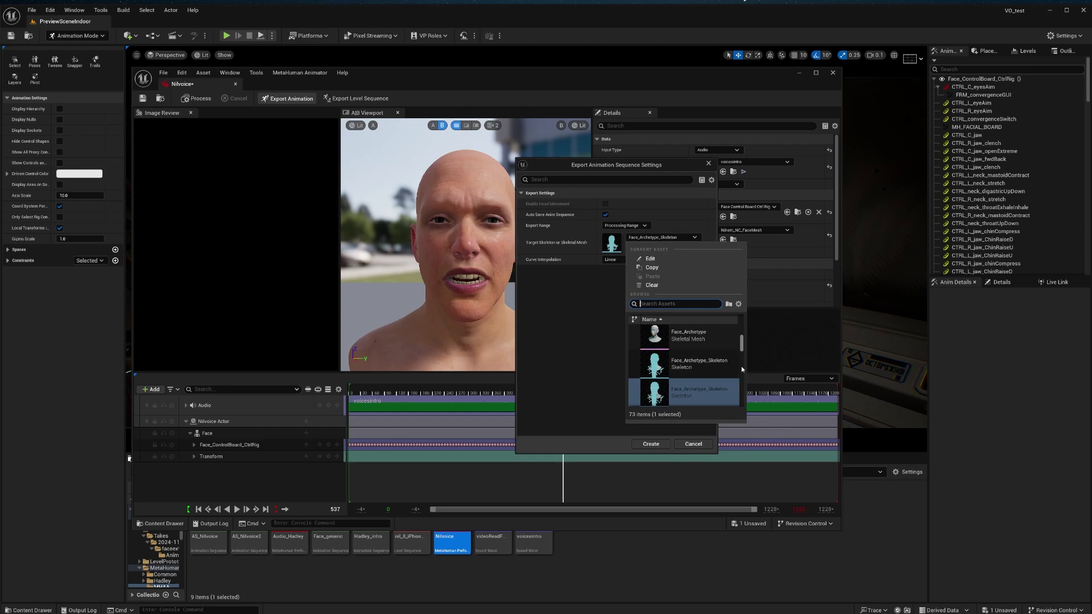
{"action": "left_click", "coordinate": [565, 369]}
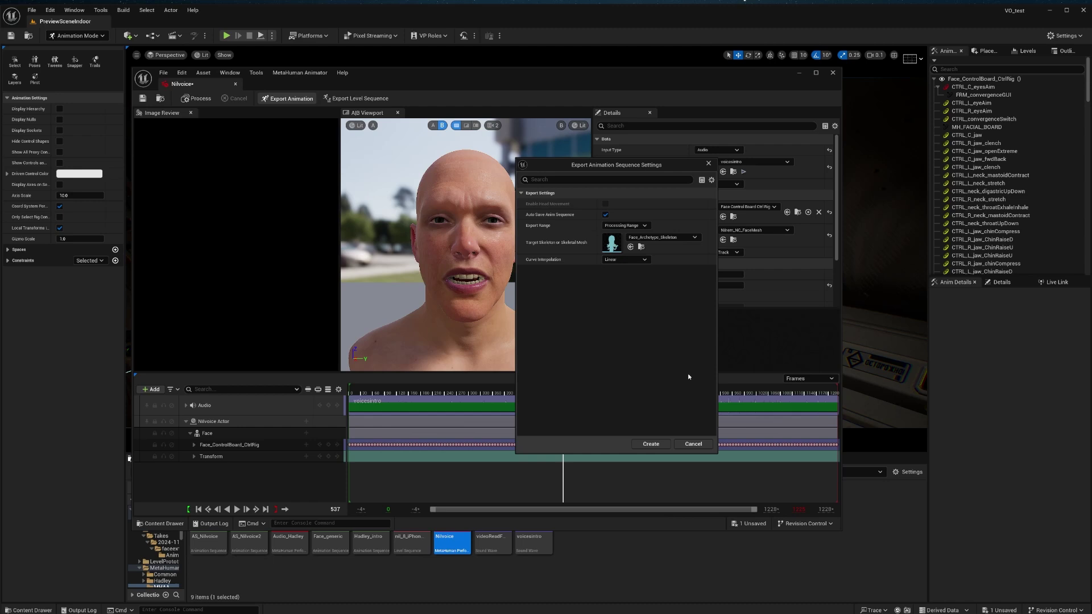
{"action": "left_click", "coordinate": [650, 444]}
Open the exported AS_Nilvoice sequence and preview it on the Nilrem_NC_FaceMesh, then return to the level
{"action": "left_click", "coordinate": [799, 73]}
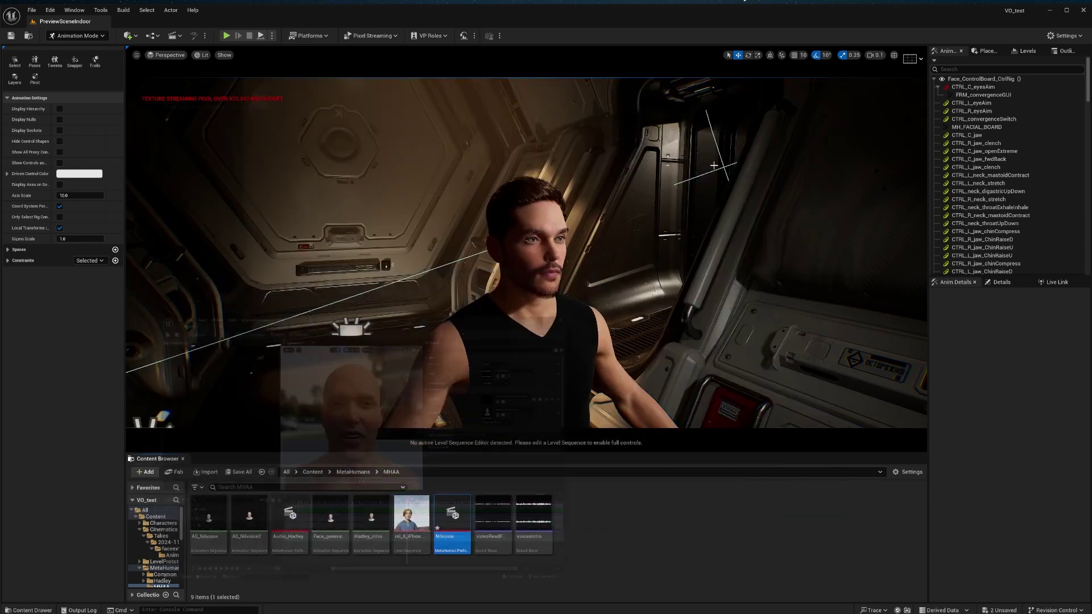
{"action": "double_click", "coordinate": [215, 515]}
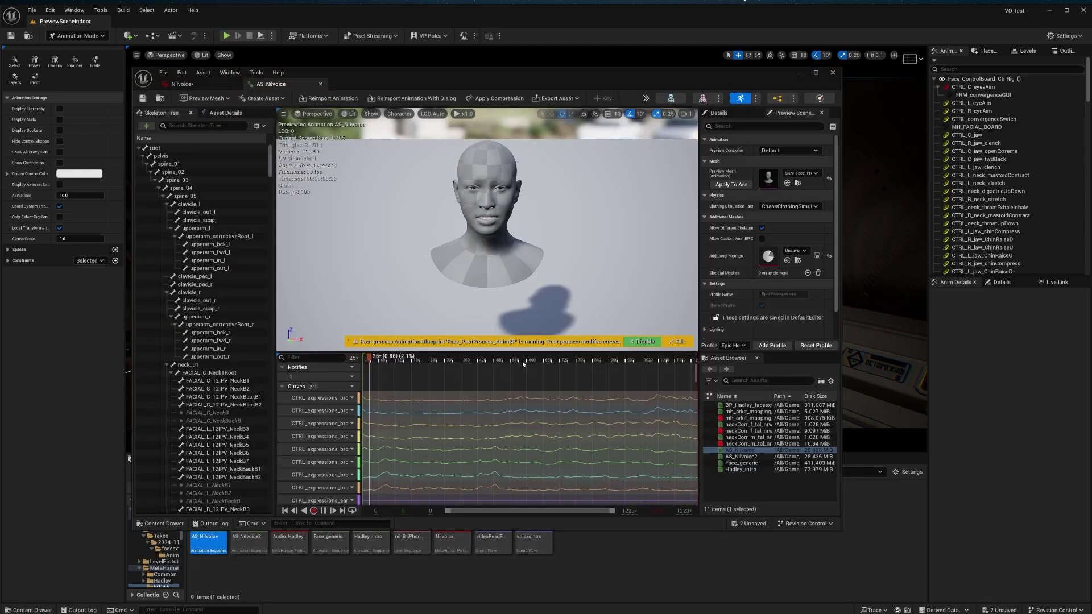
{"action": "left_click", "coordinate": [811, 178]}
{"action": "left_click", "coordinate": [853, 302]}
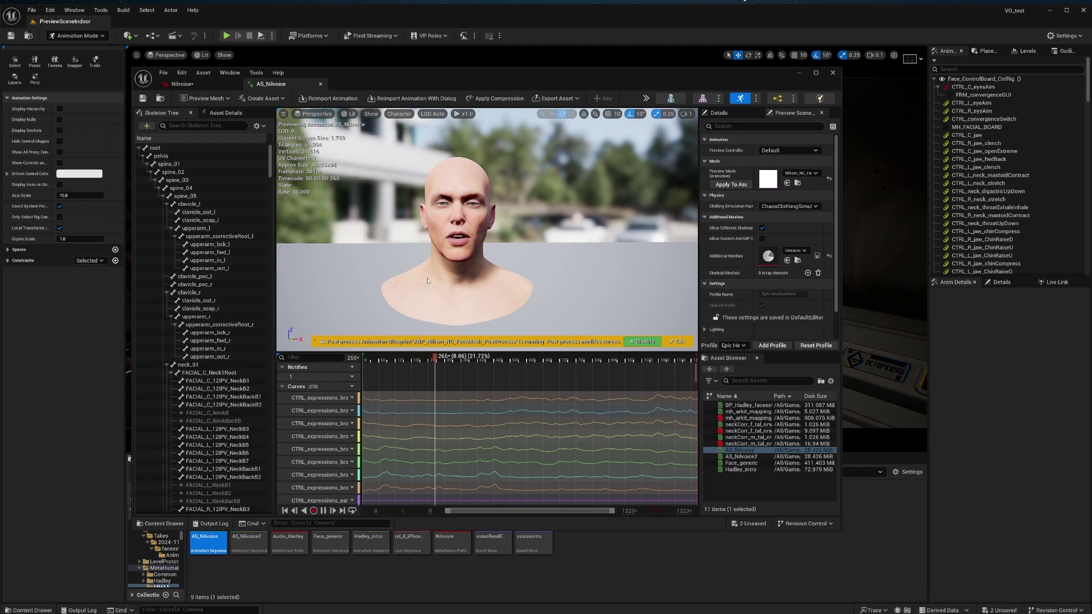
{"action": "left_click", "coordinate": [308, 547]}
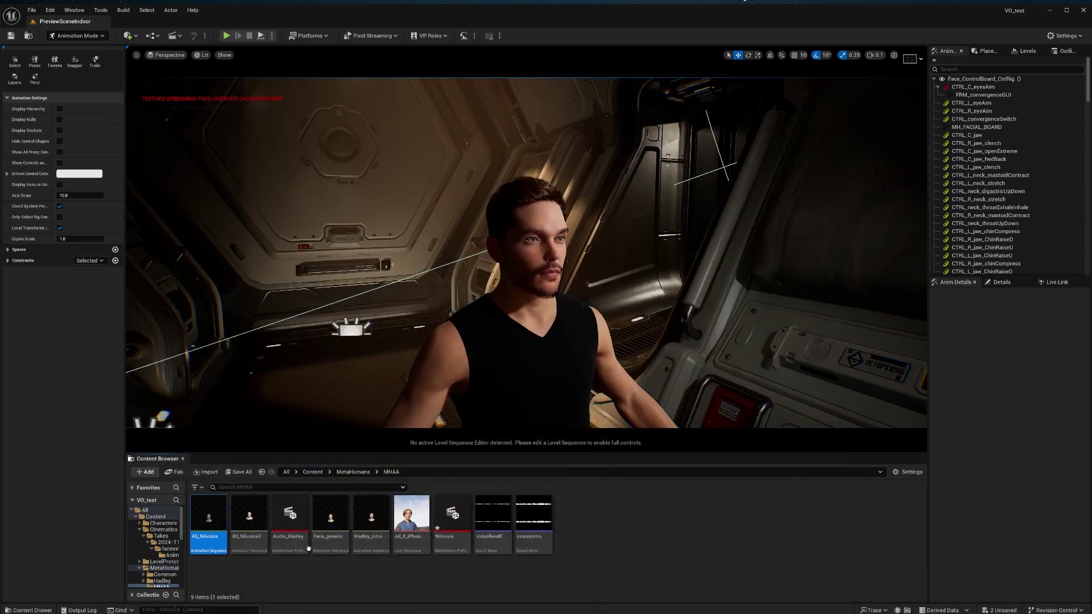
Create a level sequence named tutorialvoice containing the BP_Nilrem_NC character from the level
{"action": "left_click", "coordinate": [275, 579]}
{"action": "left_click", "coordinate": [514, 341]}
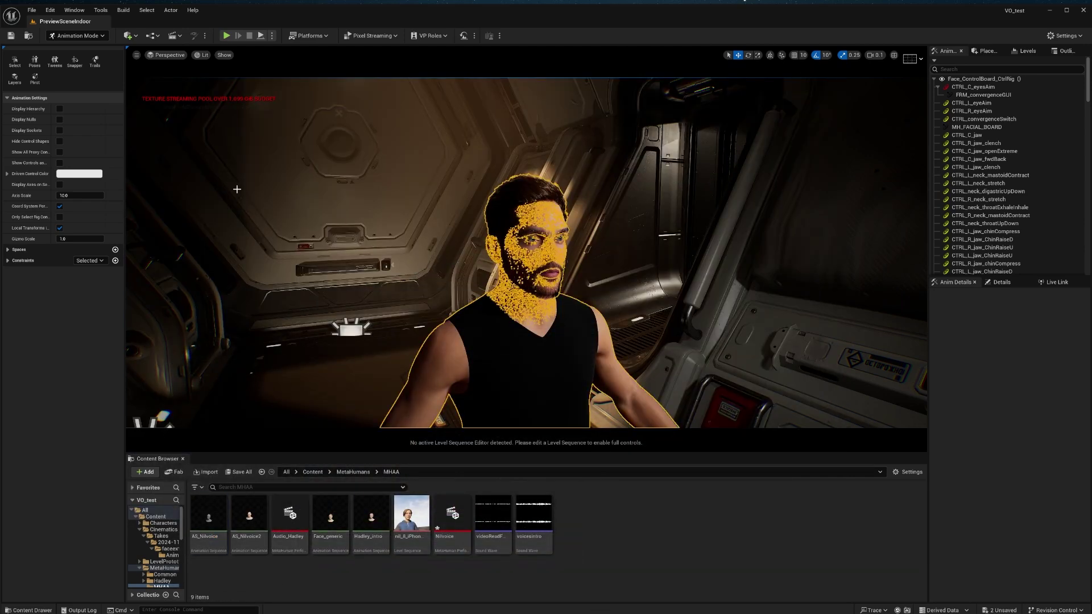
{"action": "left_click", "coordinate": [176, 35]}
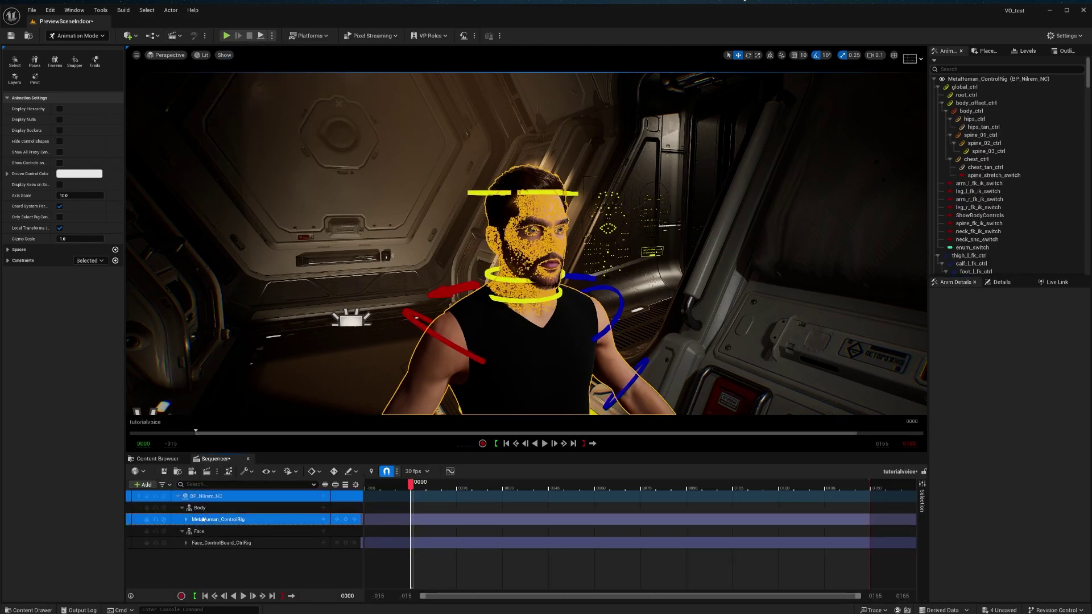
Delete the body's MetaHuman_ControlRig track and the face's Face_ControlBoard_CtrlRig track from the sequence
{"action": "key", "text": "Delete"}
{"action": "left_click", "coordinate": [247, 533]}
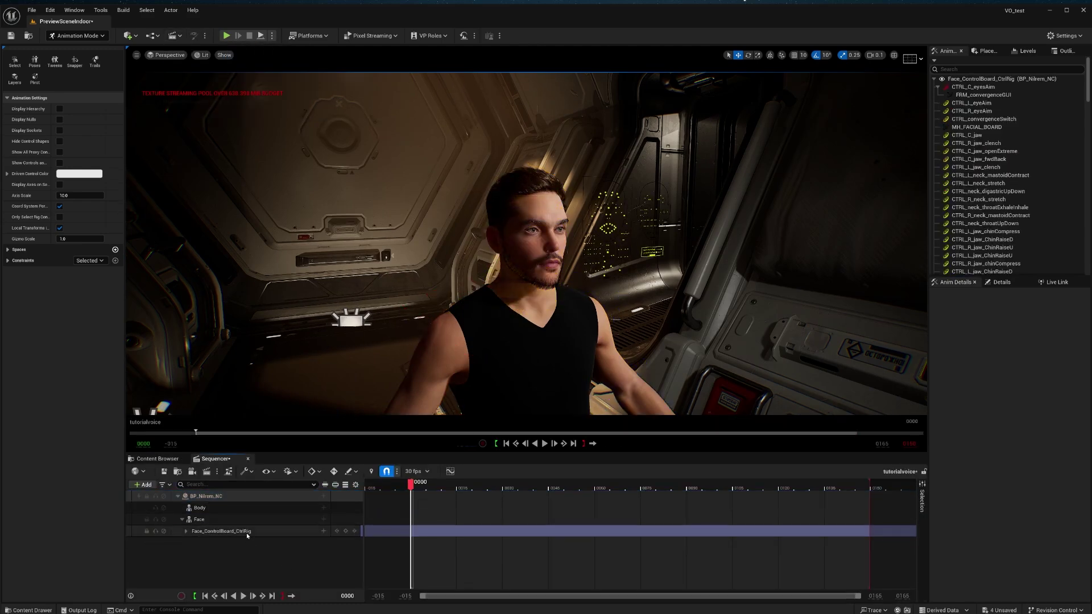
{"action": "key", "text": "Delete"}
Add the AS_Nilvoice animation to the character's Face track at frame 0
{"action": "left_click", "coordinate": [320, 522]}
{"action": "left_click", "coordinate": [323, 519]}
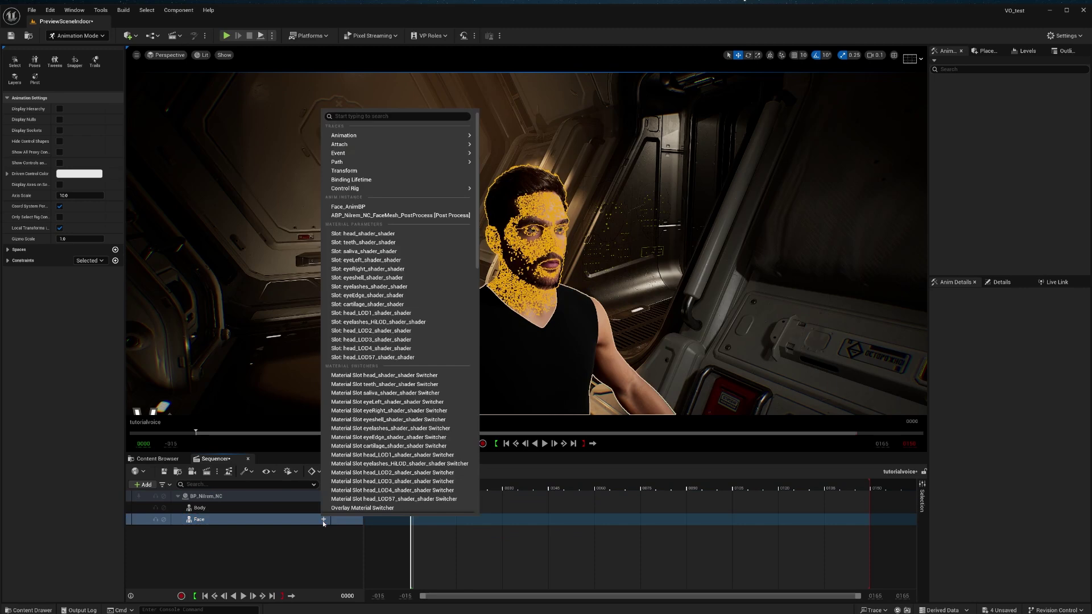
{"action": "mouse_move", "coordinate": [450, 135]}
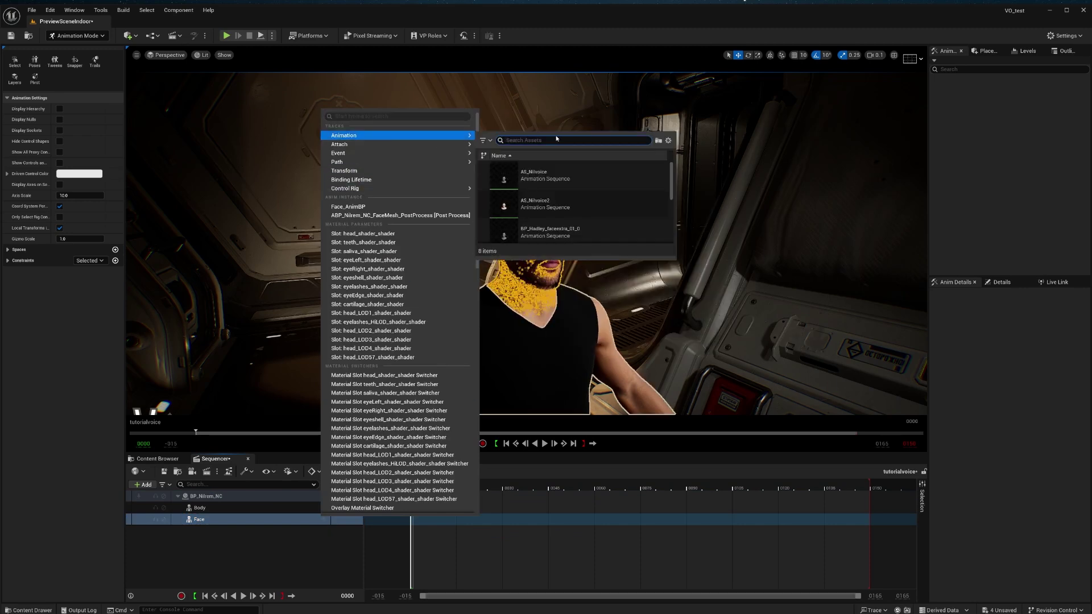
{"action": "left_click", "coordinate": [541, 175]}
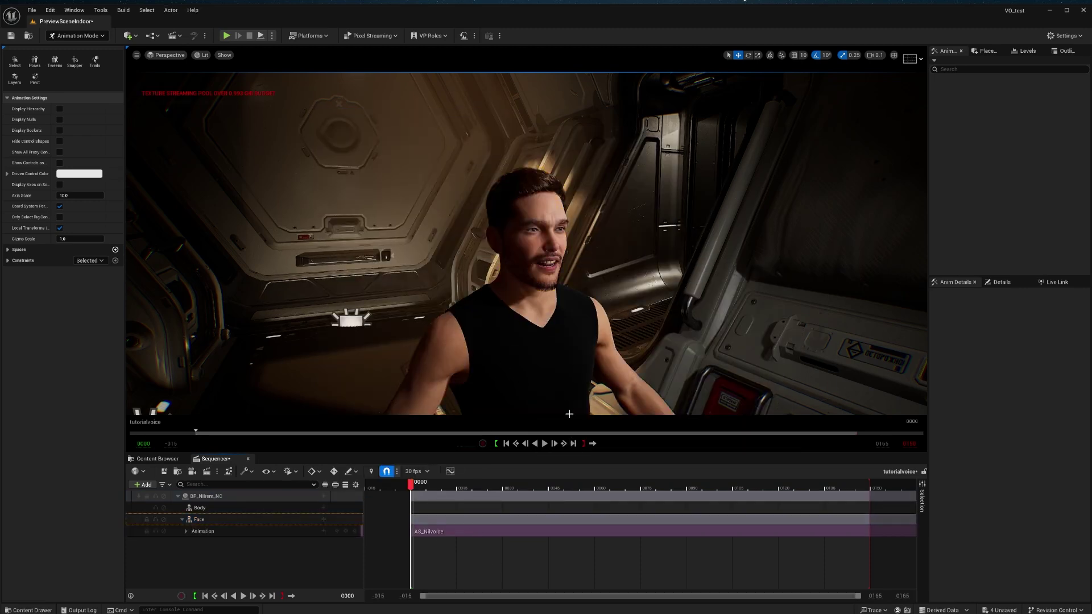
Play the face animation and extend the sequence's playback range to cover the whole AS_Nilvoice clip
{"action": "left_click", "coordinate": [544, 443]}
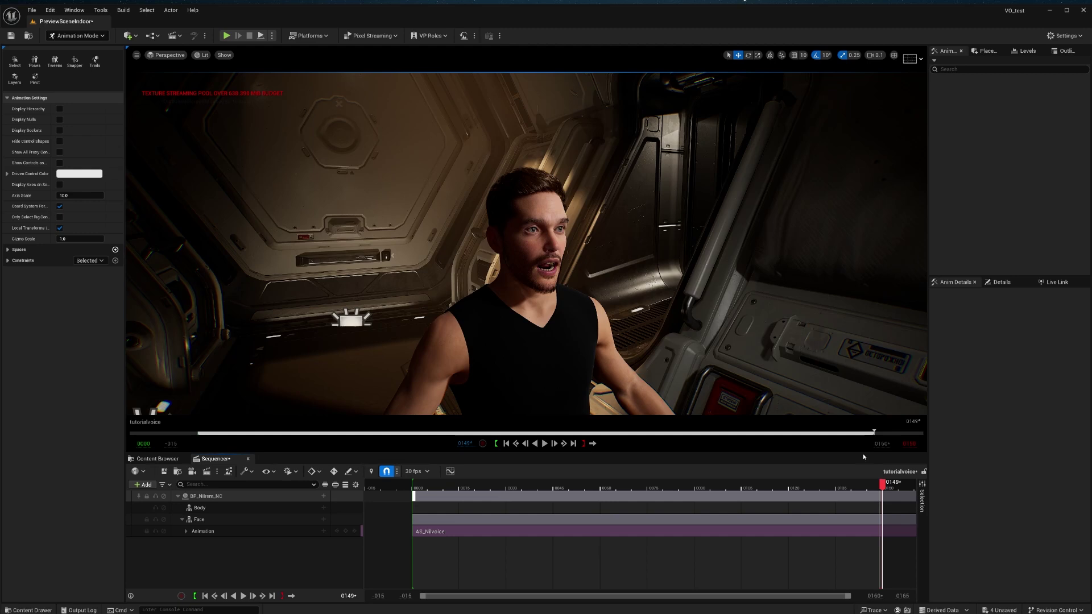
{"action": "left_click", "coordinate": [881, 444]}
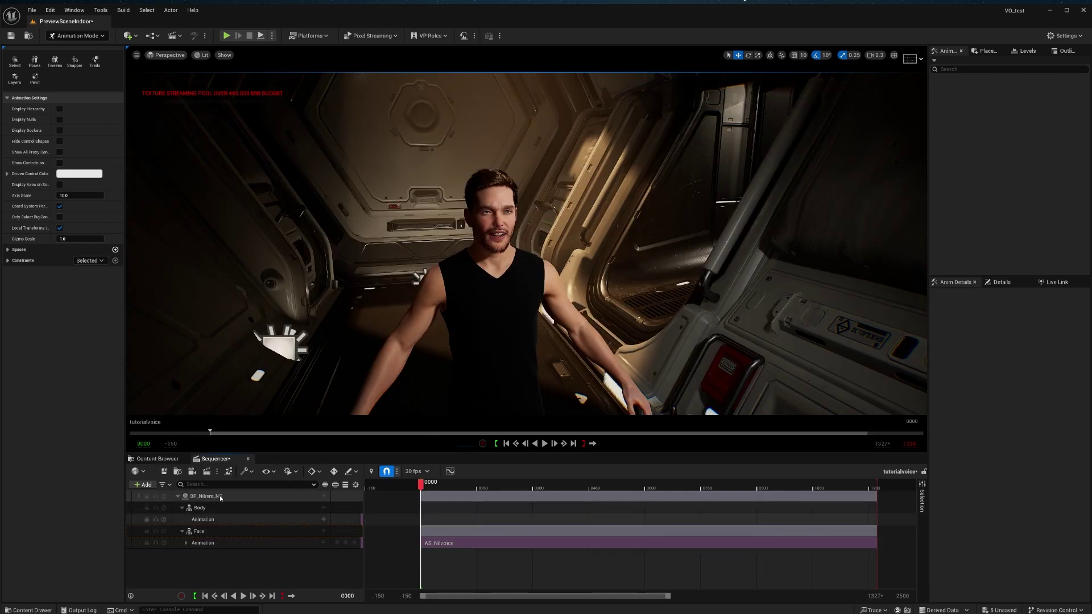
Add an audio track holding the voicesintro sound wave and accept switching to the audio clock source
{"action": "left_click", "coordinate": [144, 484]}
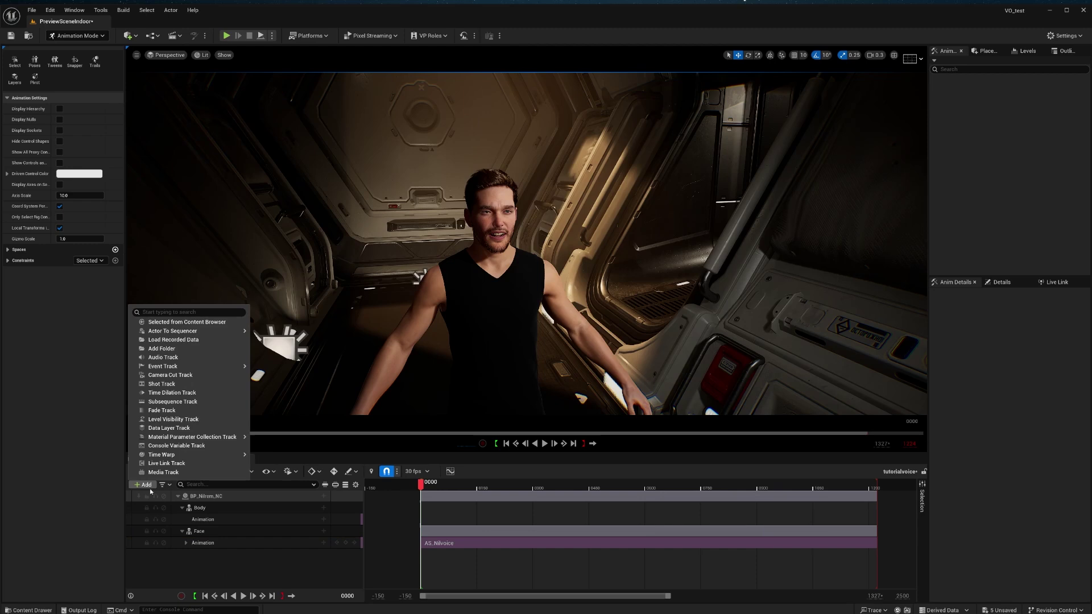
{"action": "left_click", "coordinate": [196, 358]}
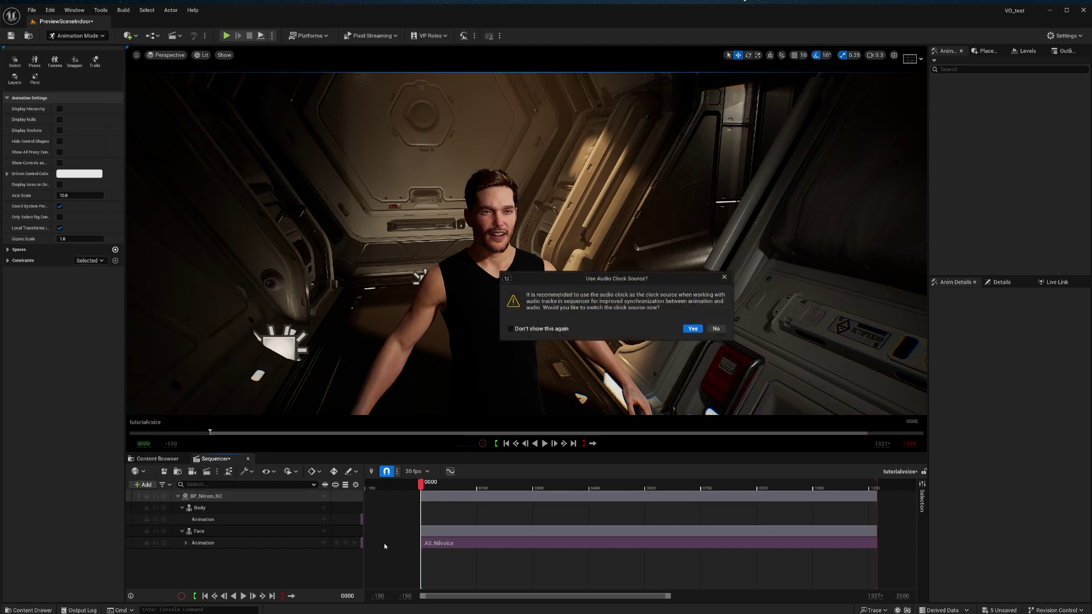
{"action": "left_click", "coordinate": [693, 329]}
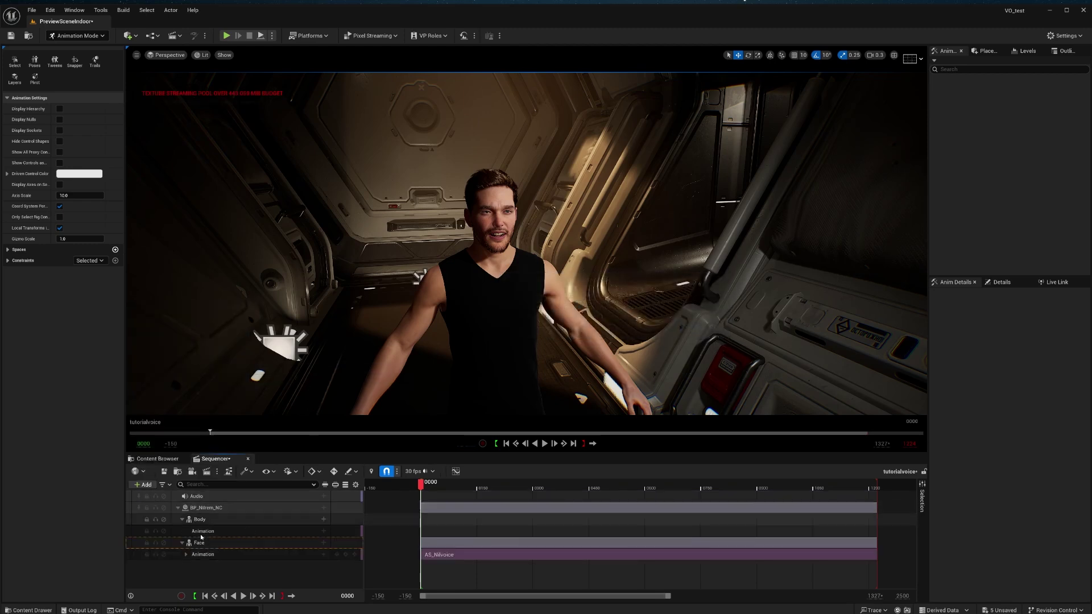
{"action": "left_click", "coordinate": [323, 496]}
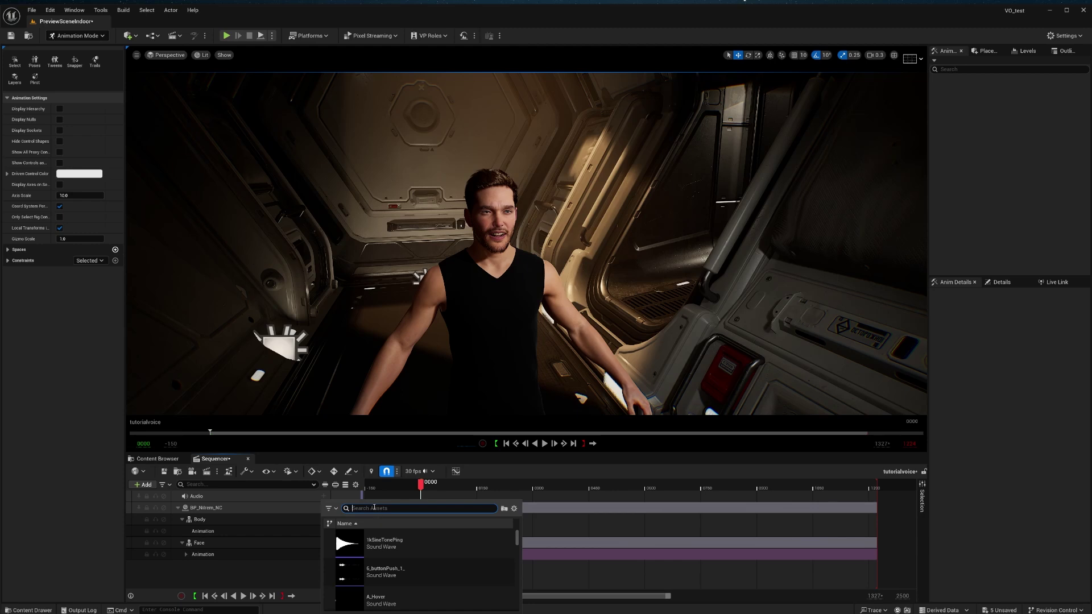
{"action": "left_click", "coordinate": [377, 548]}
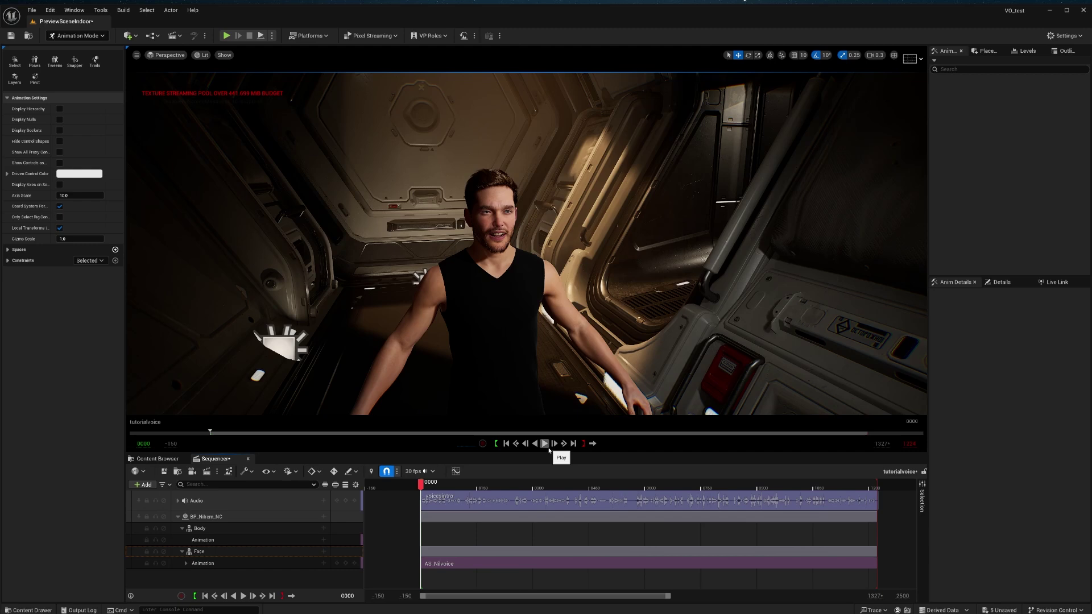
Play the sequence to check the lip sync against the voice audio, pause it and return to frame 0
{"action": "left_click", "coordinate": [544, 444]}
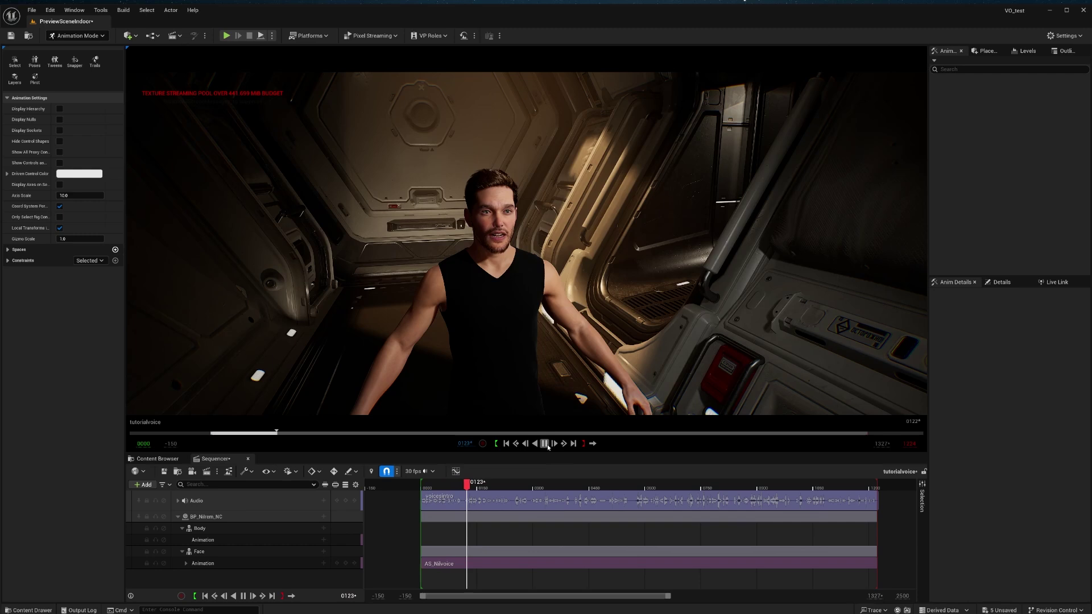
{"action": "left_click", "coordinate": [544, 444]}
{"action": "left_click", "coordinate": [529, 515]}
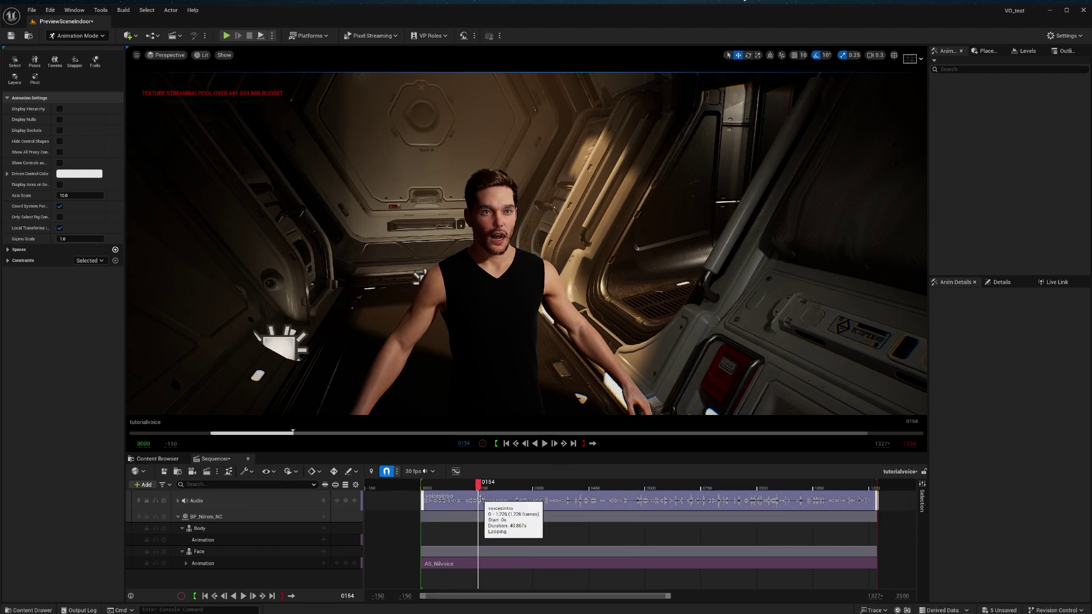
{"action": "left_click_drag", "start_coordinate": [477, 487], "coordinate": [420, 487]}
Delete the Audio track from the sequence
{"action": "left_click", "coordinate": [178, 501]}
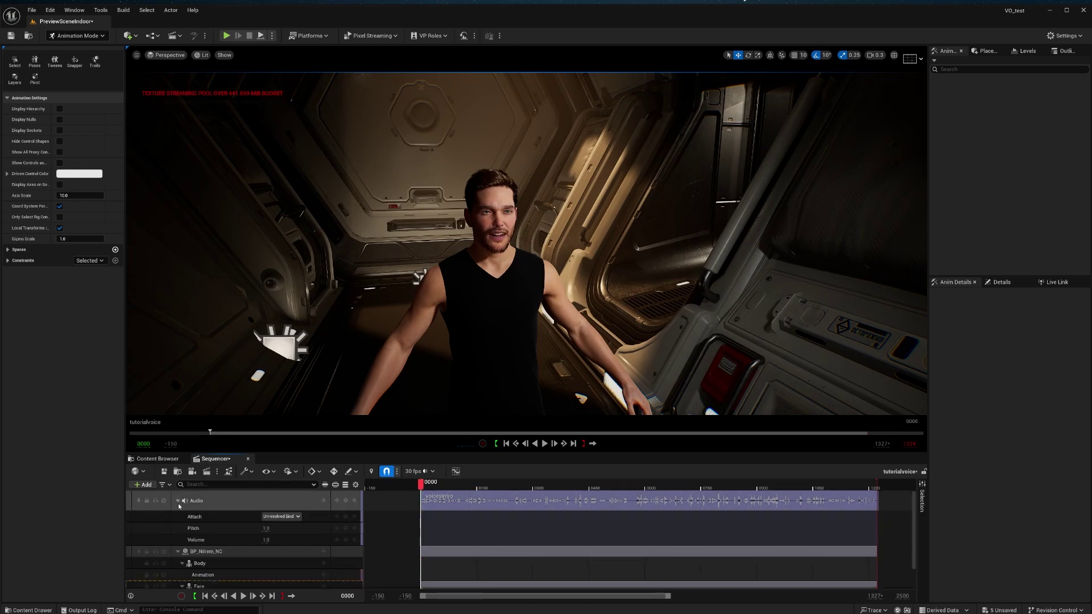
{"action": "left_click", "coordinate": [258, 499]}
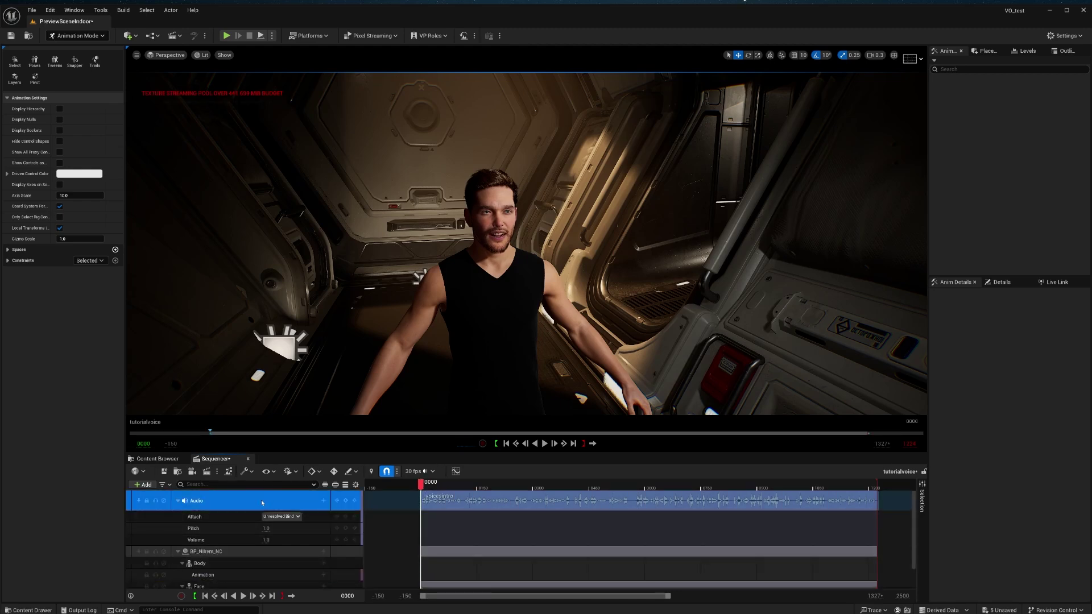
{"action": "key", "text": "Delete"}
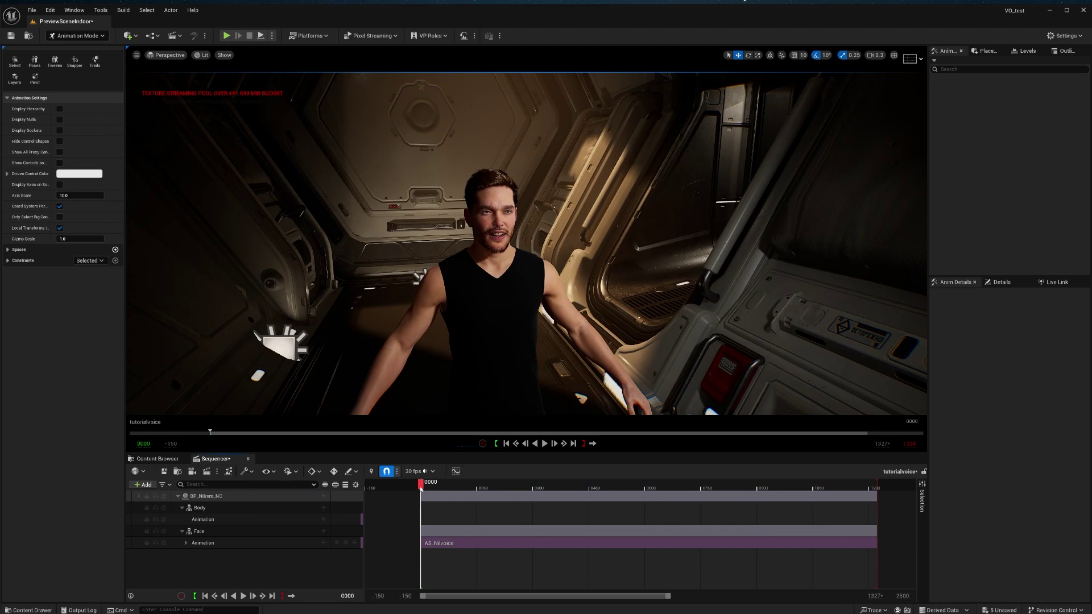
Add the bew_chr01_UNREAL1 animation to the character's Body animation track at frame 0
{"action": "mouse_move", "coordinate": [421, 488]}
{"action": "left_mouse_down"}
{"action": "mouse_move", "coordinate": [441, 488]}
{"action": "mouse_move", "coordinate": [421, 488]}
{"action": "left_mouse_up"}
{"action": "scroll", "coordinate": [526, 244], "scroll_direction": "up", "scroll_amount": 10}
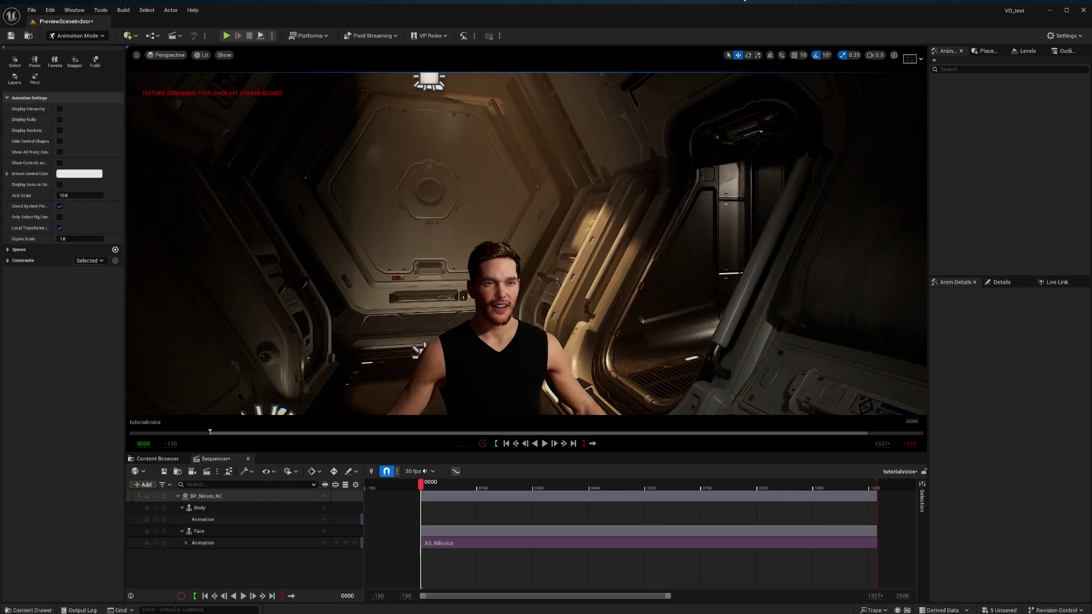
{"action": "scroll", "coordinate": [526, 244], "scroll_direction": "up", "scroll_amount": 3}
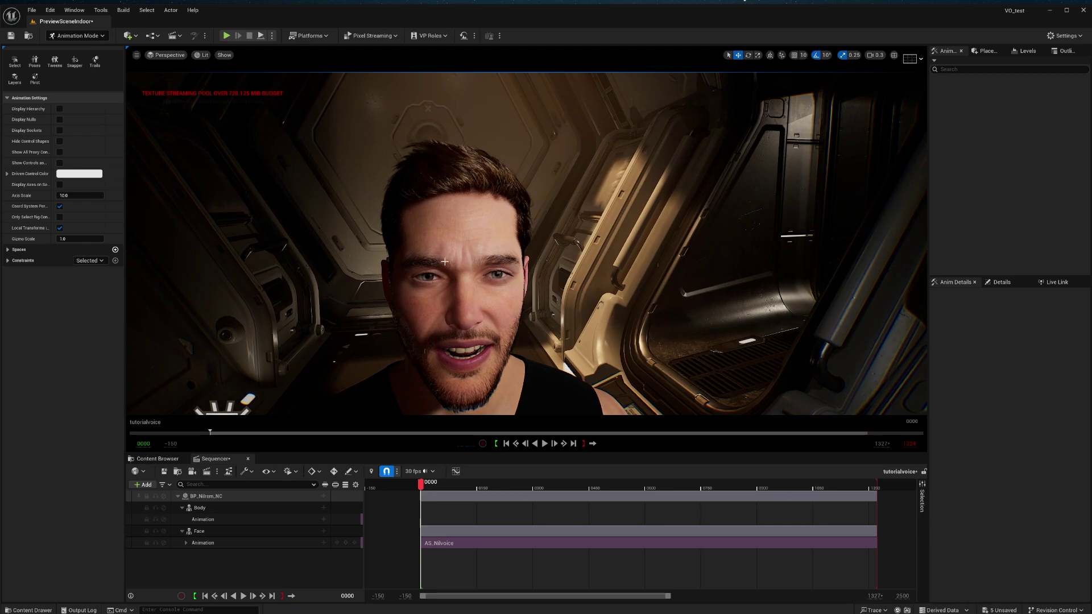
{"action": "scroll", "coordinate": [520, 265], "scroll_direction": "down", "scroll_amount": 8}
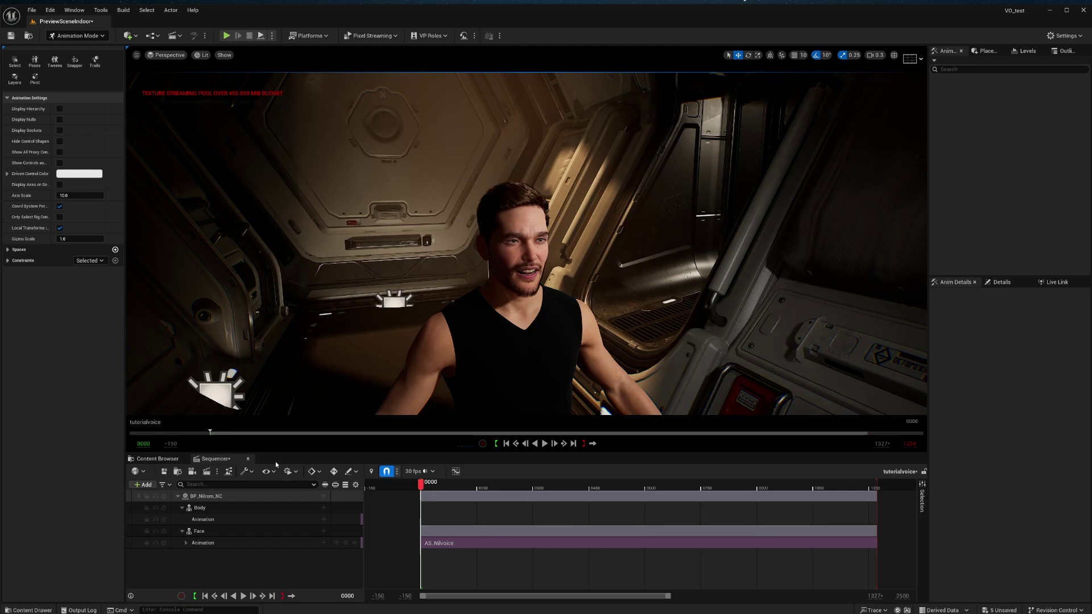
{"action": "left_click", "coordinate": [318, 519]}
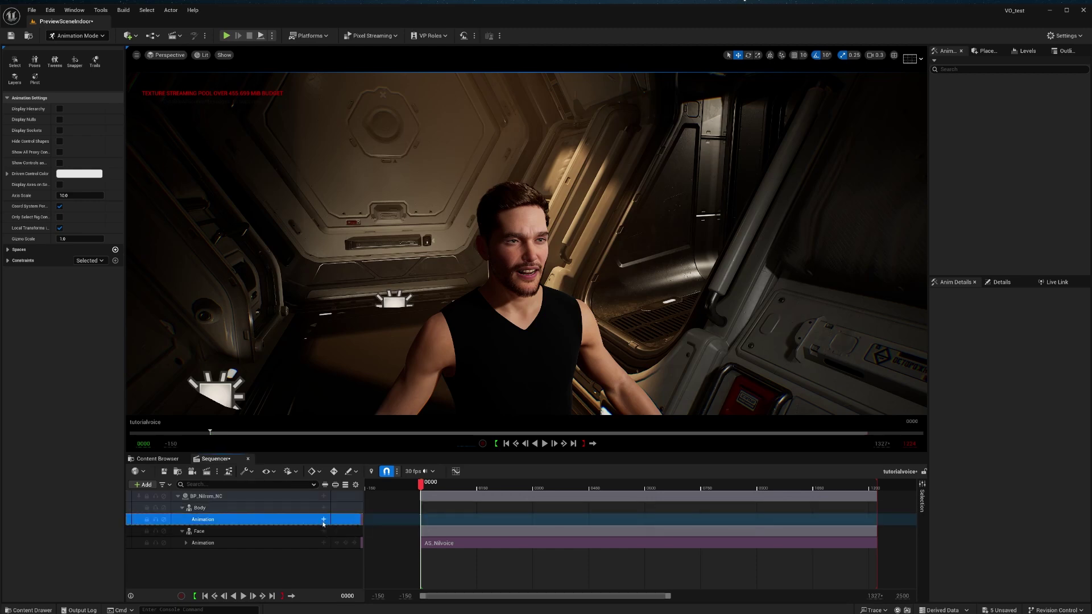
{"action": "left_click", "coordinate": [323, 520]}
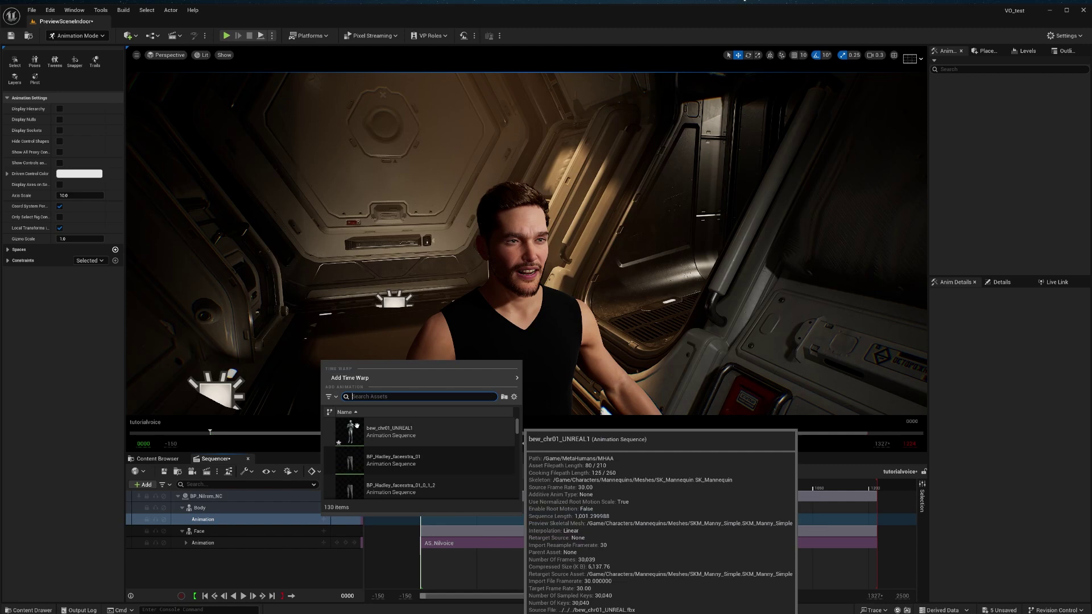
{"action": "left_click", "coordinate": [406, 434]}
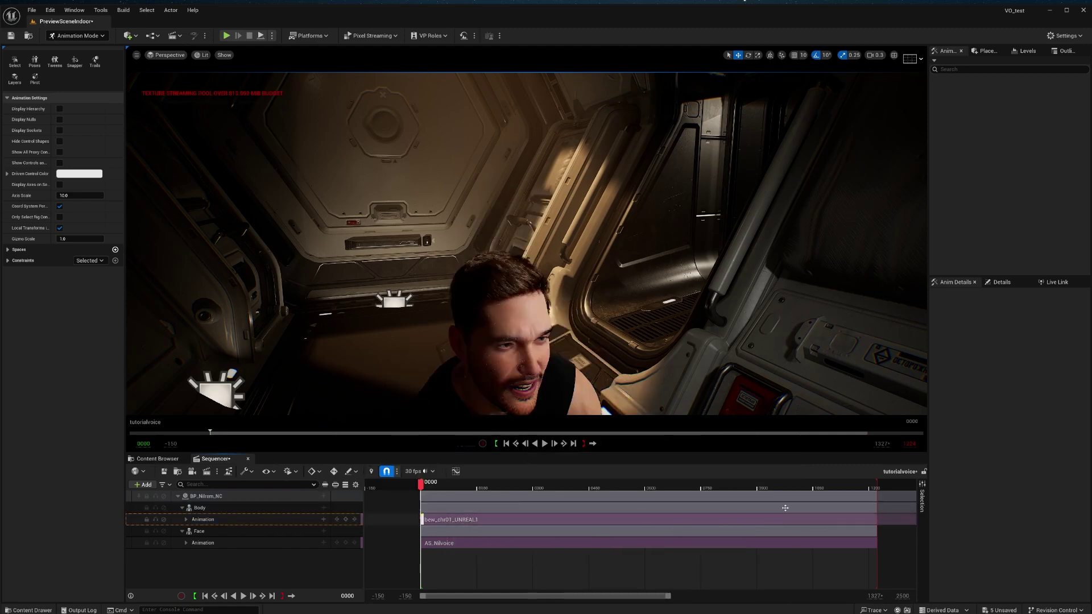
Play the tutorialvoice sequence to review the combined face and body animation, replaying it from about frame 89 and from about frame 447
{"action": "left_click", "coordinate": [545, 444]}
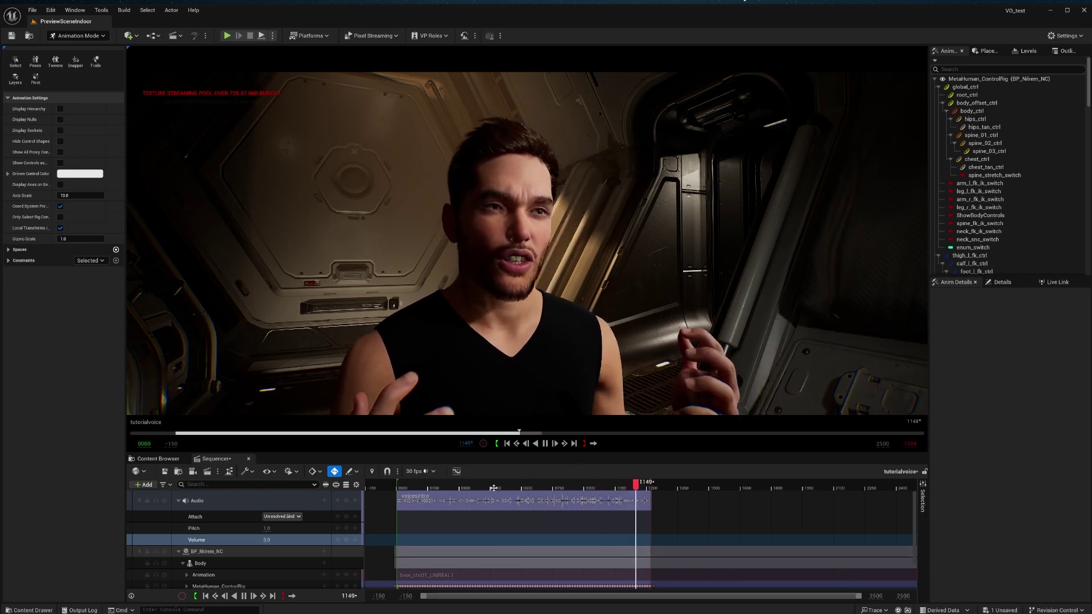
{"action": "left_click", "coordinate": [415, 488]}
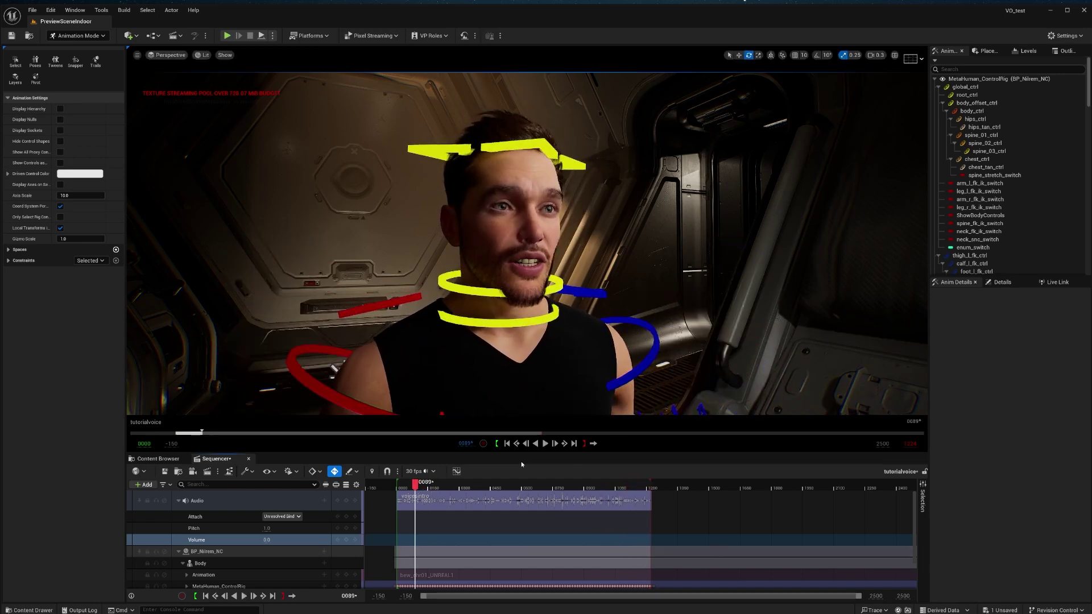
{"action": "key", "text": "space"}
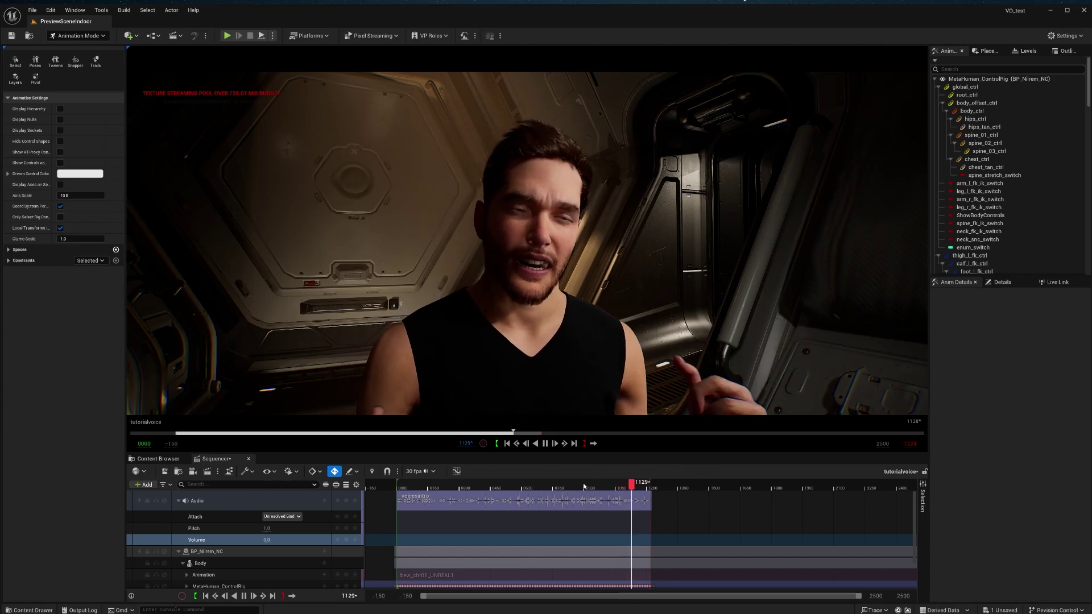
{"action": "left_click_drag", "start_coordinate": [584, 487], "coordinate": [489, 487]}
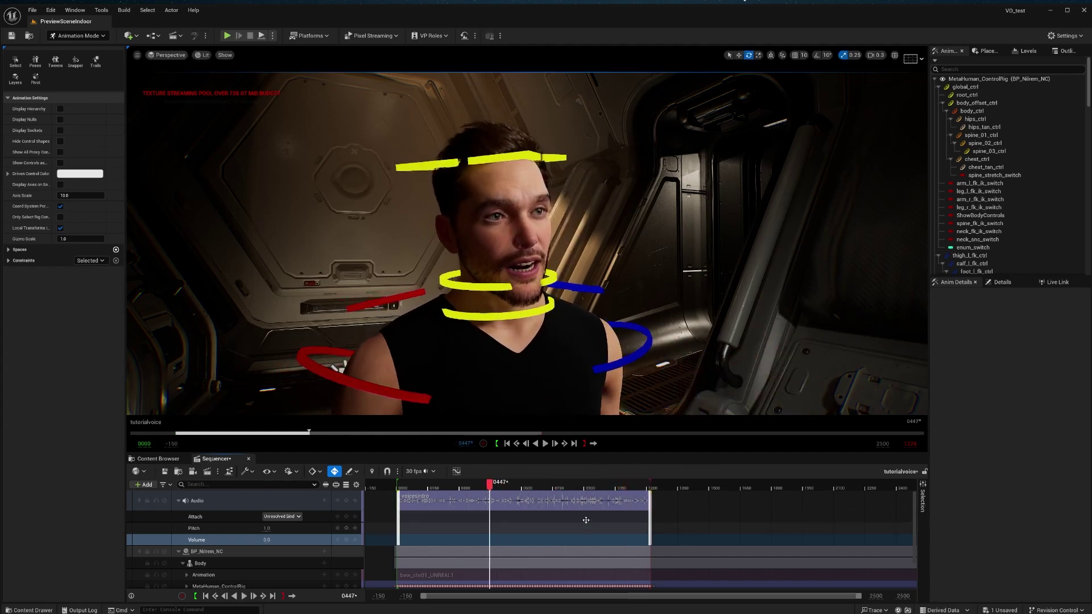
{"action": "key", "text": "space"}
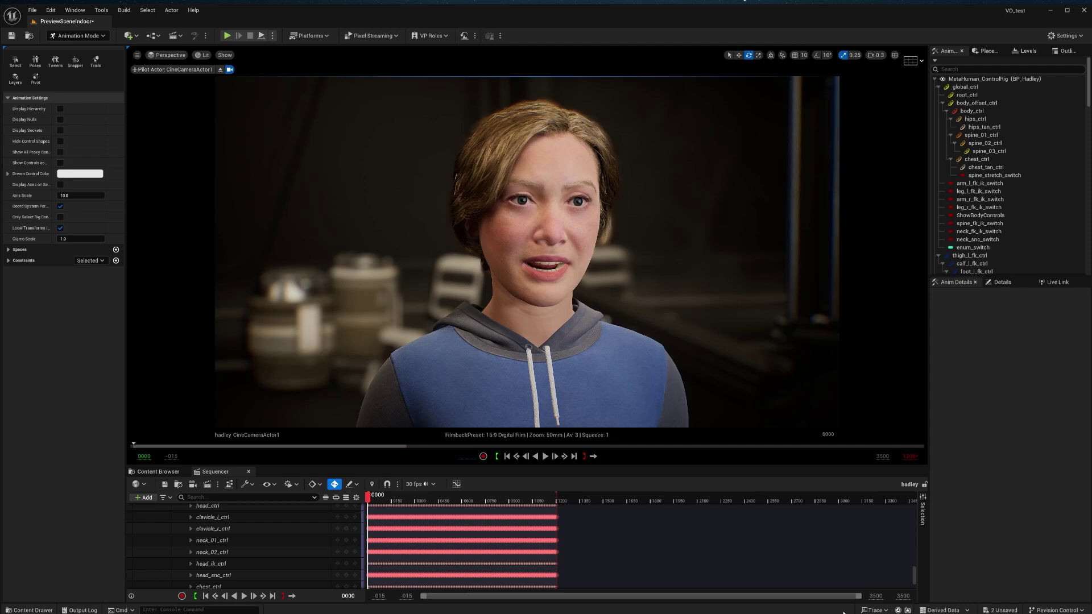
Play the hadley sequence from frame 0 through CineCameraActor1 to review the second character's animation
{"action": "left_click", "coordinate": [544, 456]}
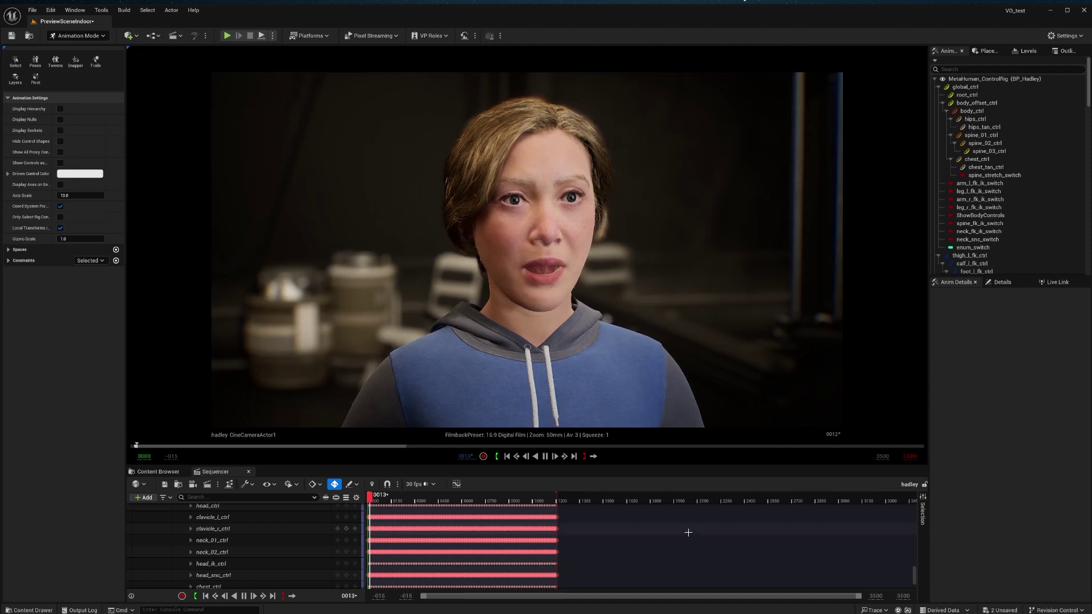